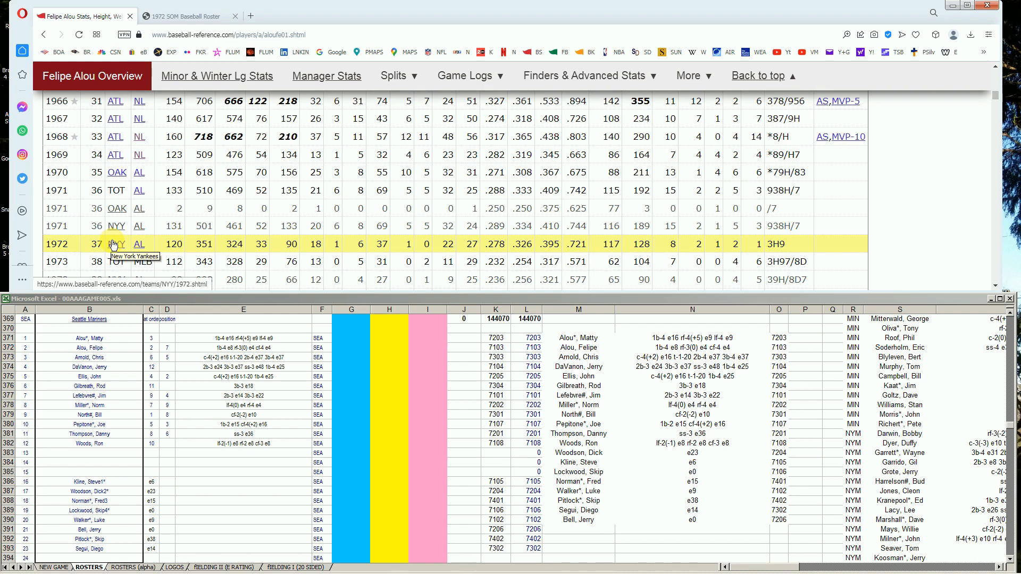
pyautogui.scroll(-1, 114, 244)
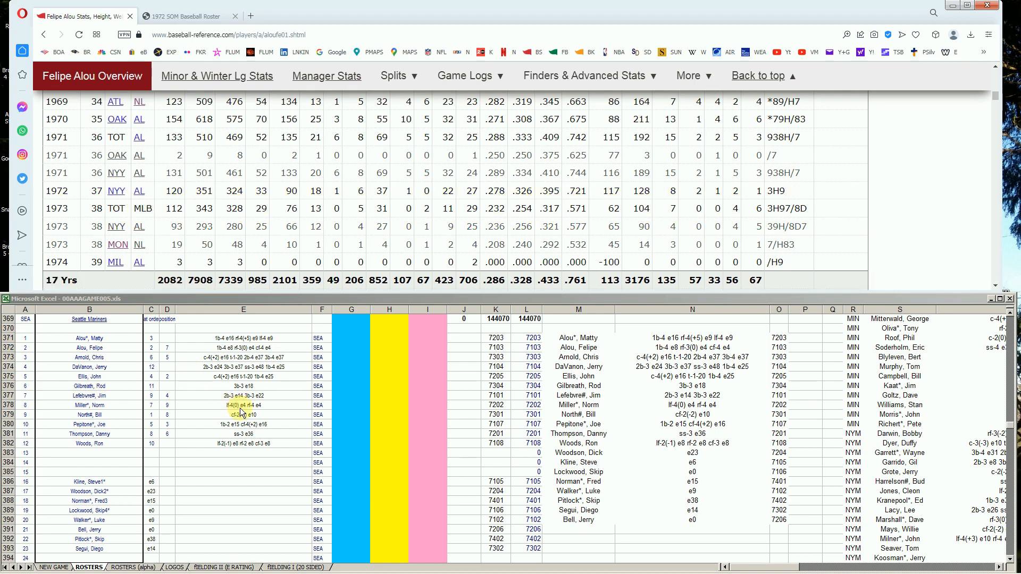
pyautogui.click(347, 339)
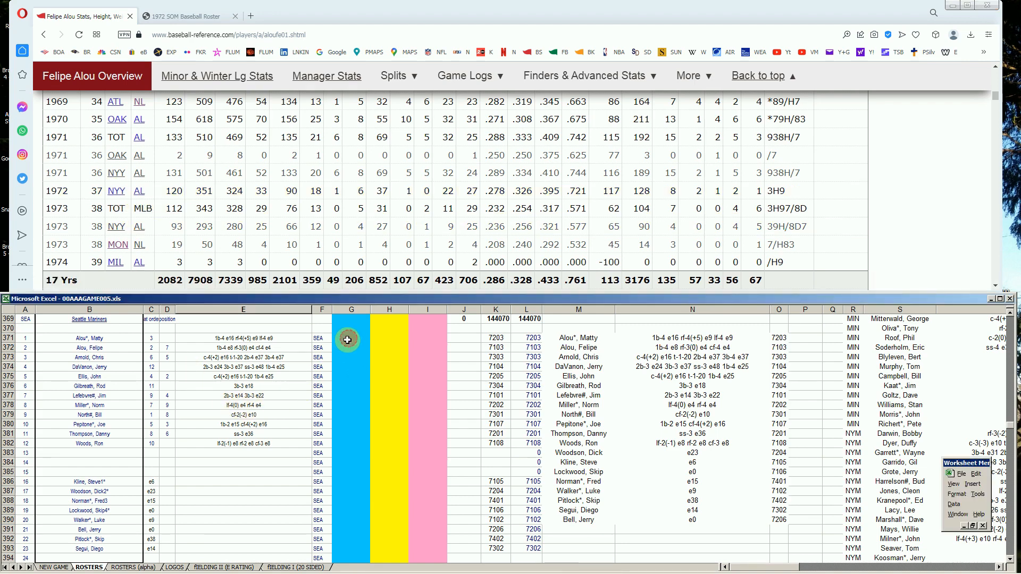
pyautogui.click(340, 342)
pyautogui.write('10000')
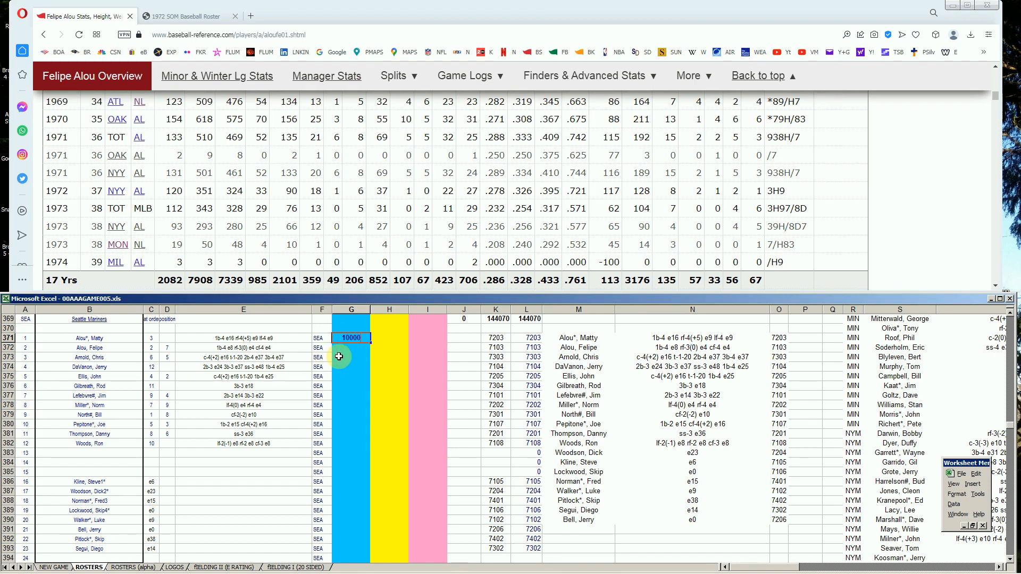
pyautogui.press('Return')
pyautogui.press('Delete')
# Enter 10000 in the blue column on Felipe Alou's row of the Seattle roster, cell G372.
pyautogui.press('Down')
pyautogui.write('10000')
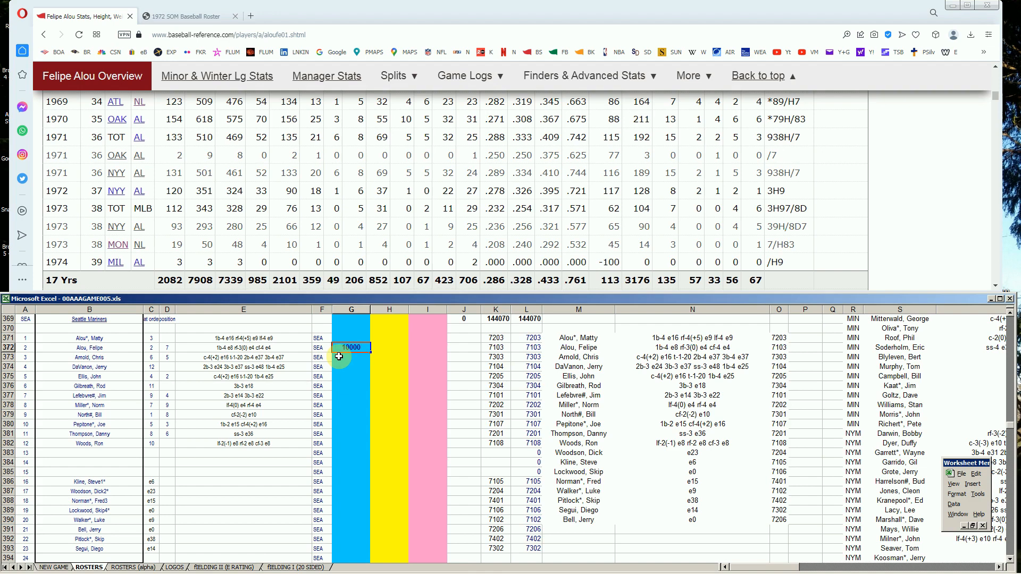
# Search Baseball Reference for "dava", open Jerry DaVanon's page and bring up his year-by-year batting table.
pyautogui.click(994, 94)
pyautogui.moveTo(996, 96); pyautogui.dragTo(995, 74)
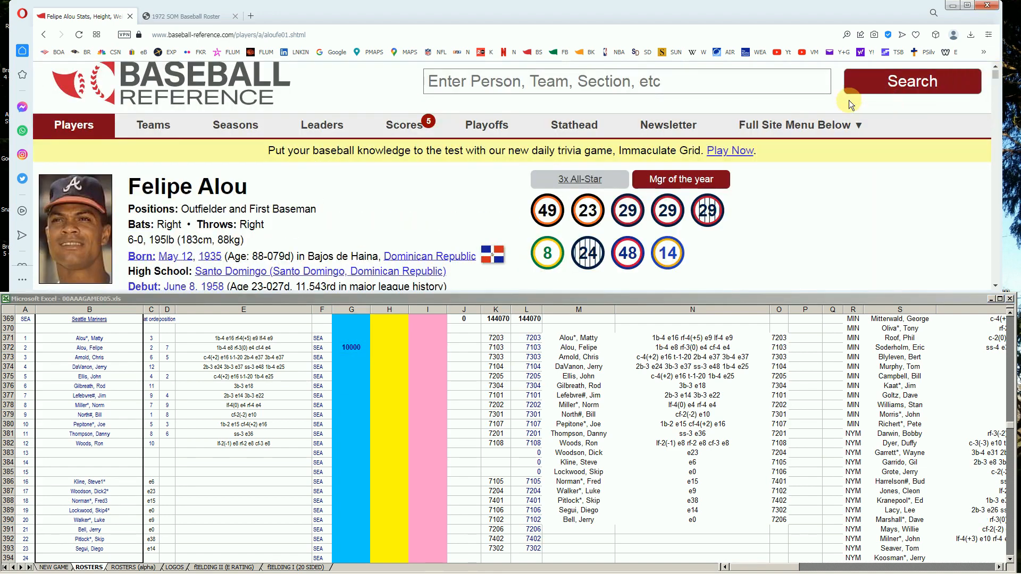
pyautogui.click(808, 85)
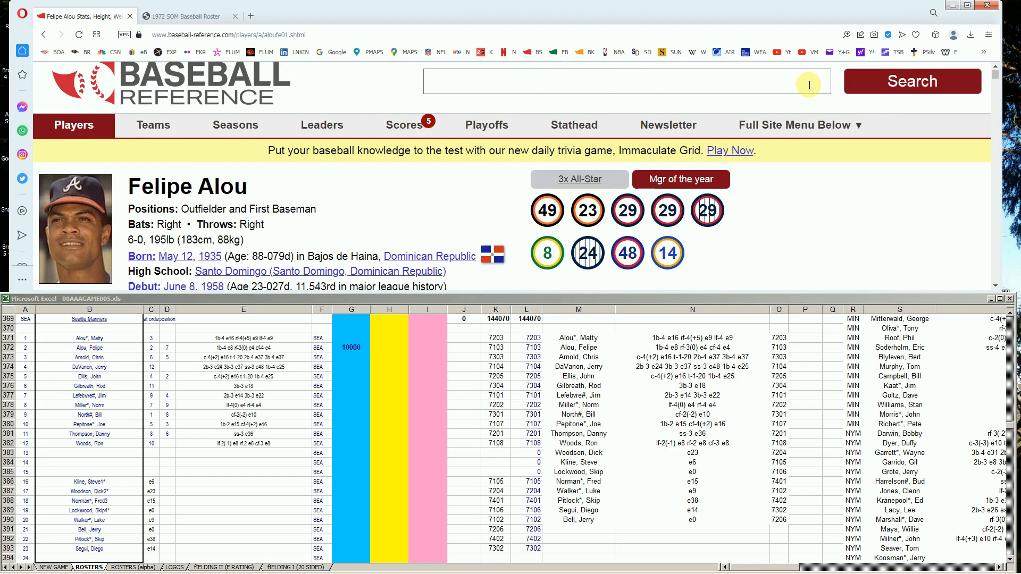
pyautogui.write('dava')
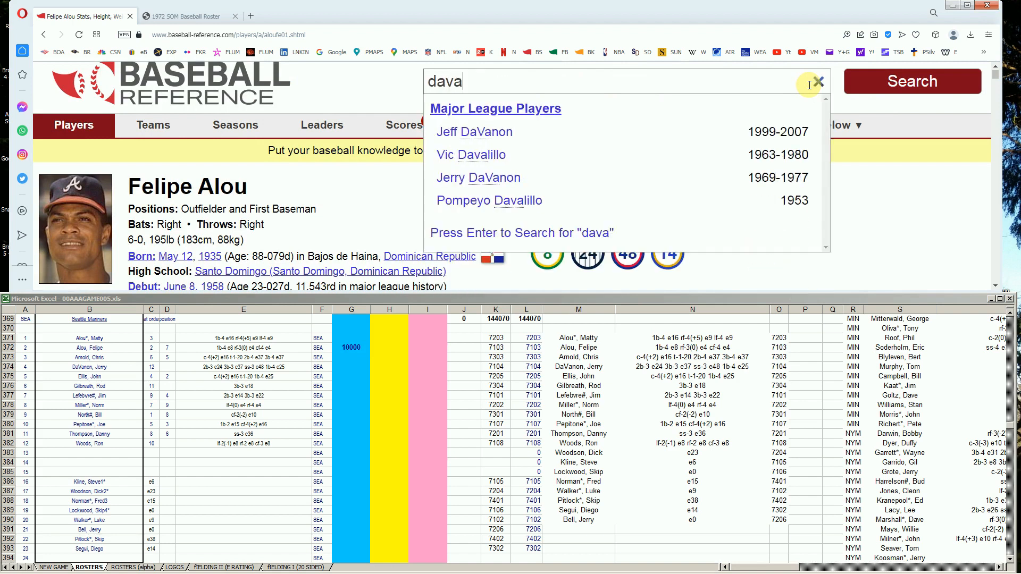
pyautogui.click(484, 180)
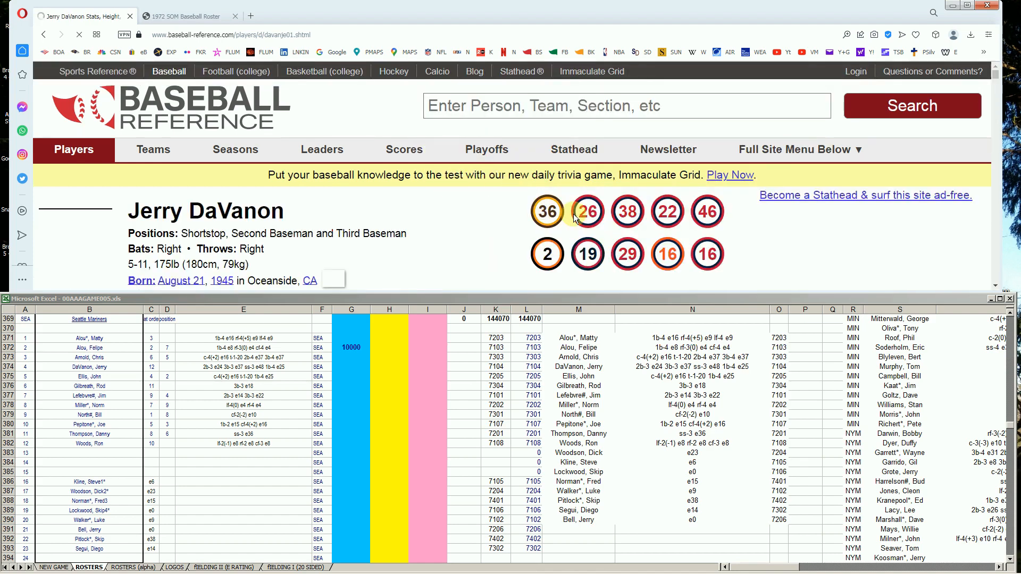
pyautogui.scroll(-2, 744, 213)
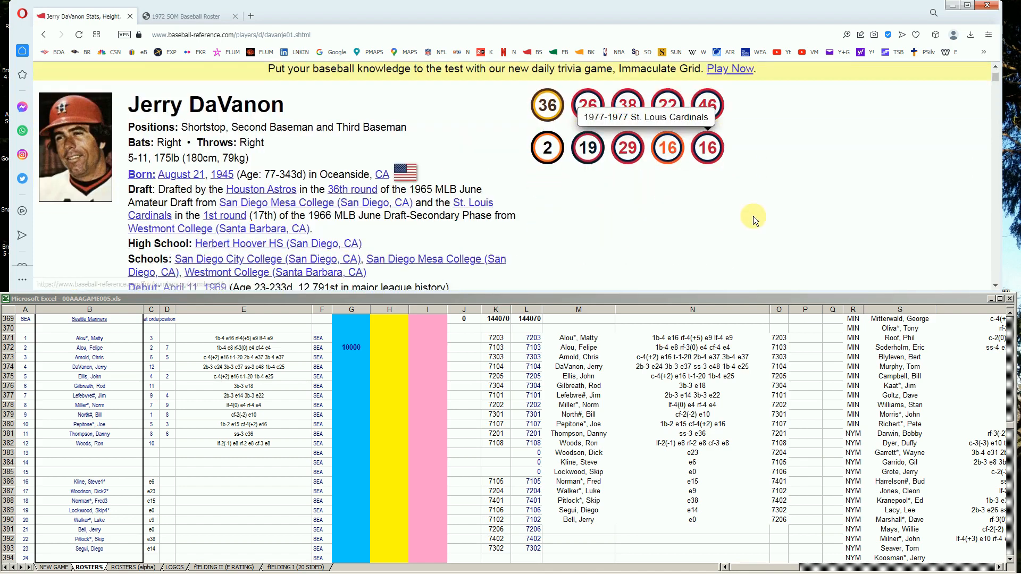
pyautogui.scroll(-5, 761, 211)
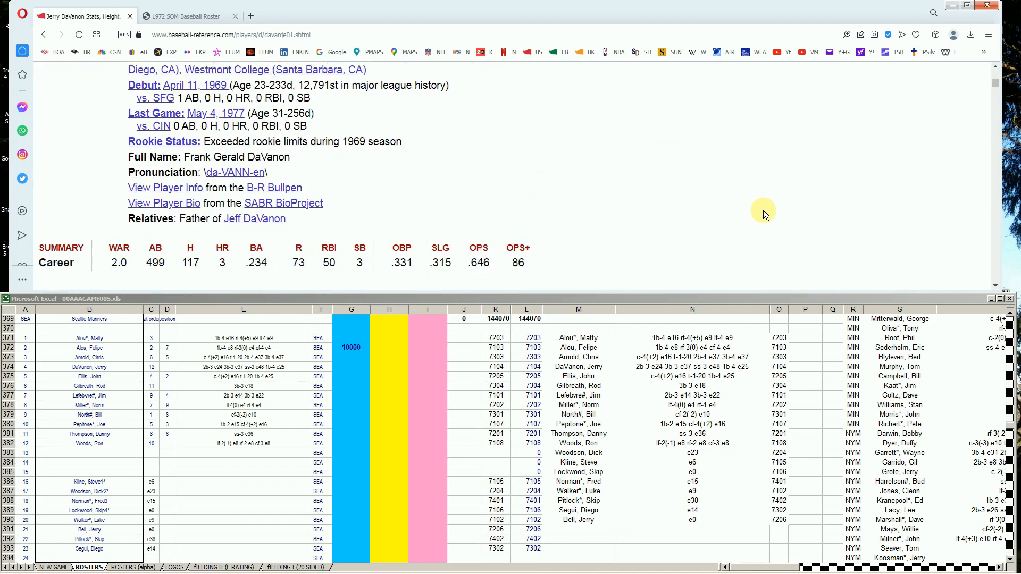
pyautogui.scroll(-3, 763, 210)
pyautogui.scroll(-2, 765, 209)
pyautogui.scroll(-2, 764, 209)
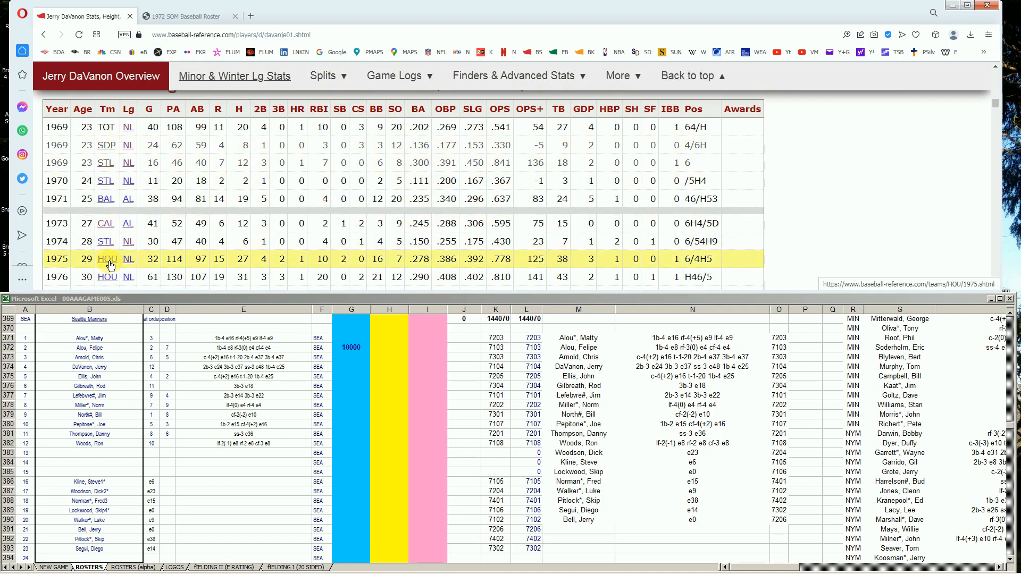
pyautogui.scroll(-1, 110, 265)
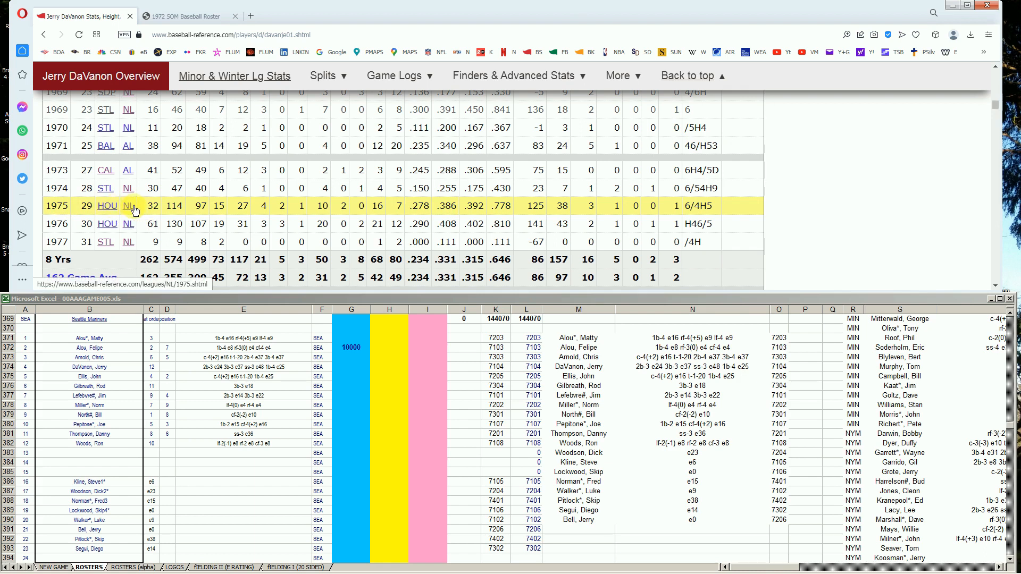
# Open the SOM Baseball season rosters list in a separate browser tab and load the 1975 (ORIGINAL) roster from it.
pyautogui.click(213, 17)
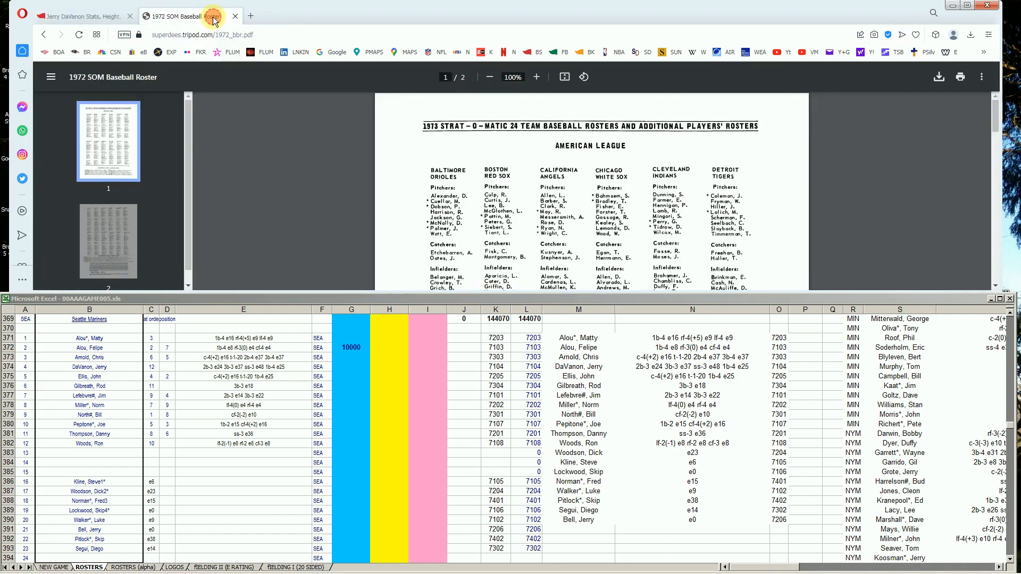
pyautogui.click(253, 20)
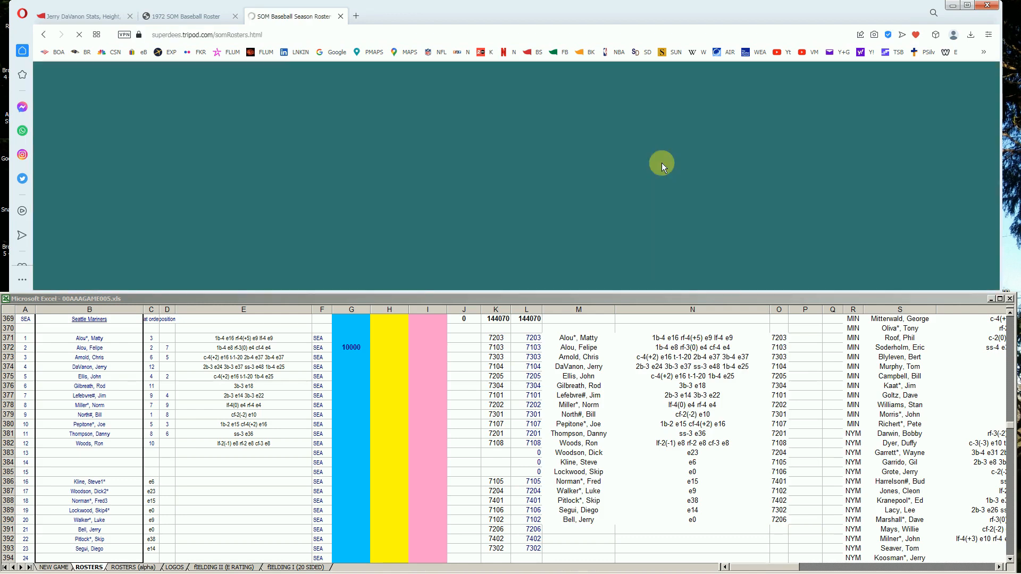
pyautogui.scroll(-5, 665, 192)
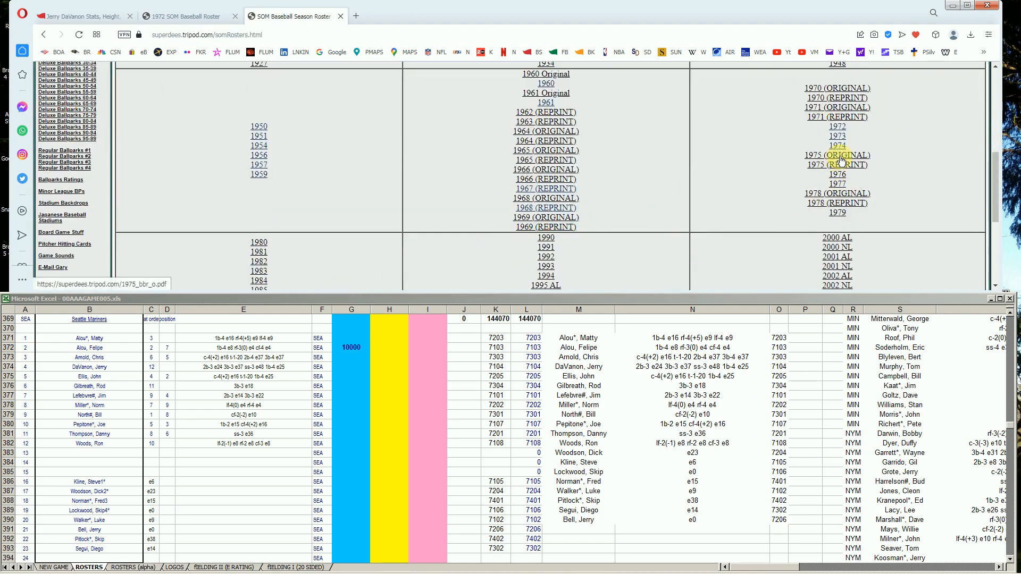
pyautogui.click(823, 159)
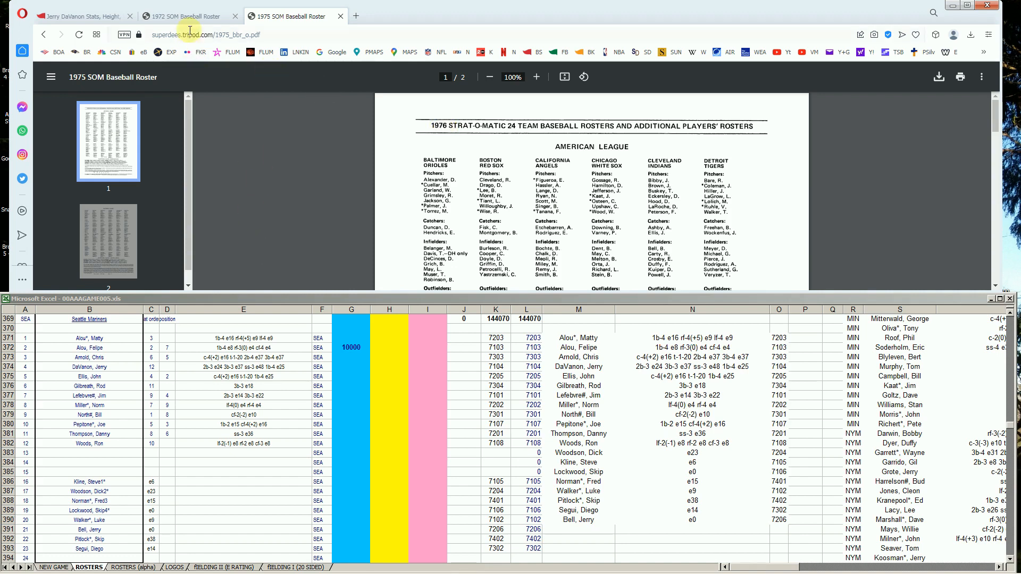
# Check the 1975 National League roster and its 48 additional players for DaVanon, comparing with his batting table.
pyautogui.click(107, 18)
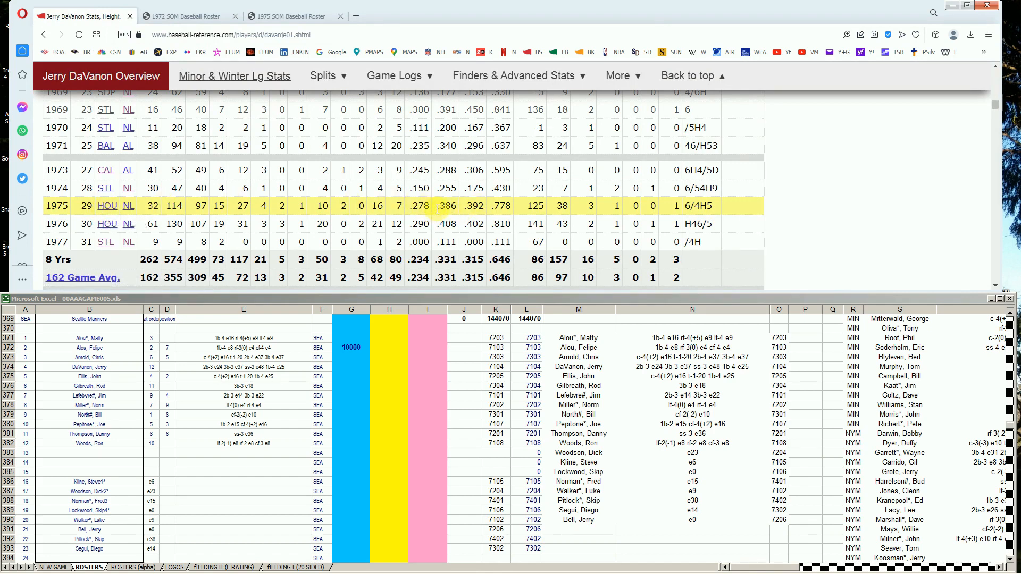
pyautogui.click(291, 18)
pyautogui.moveTo(993, 119); pyautogui.dragTo(985, 211)
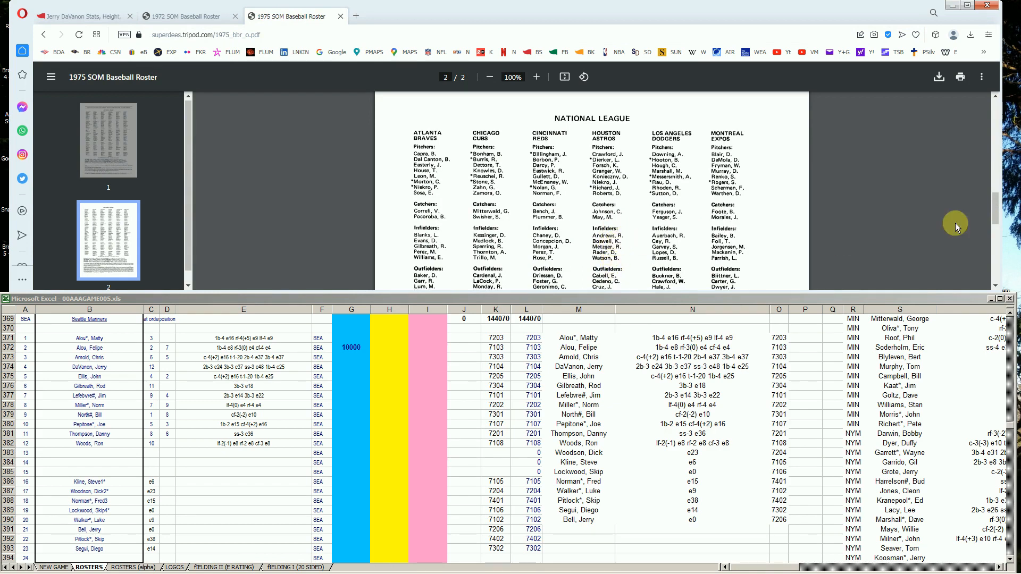
pyautogui.moveTo(995, 205); pyautogui.dragTo(988, 258)
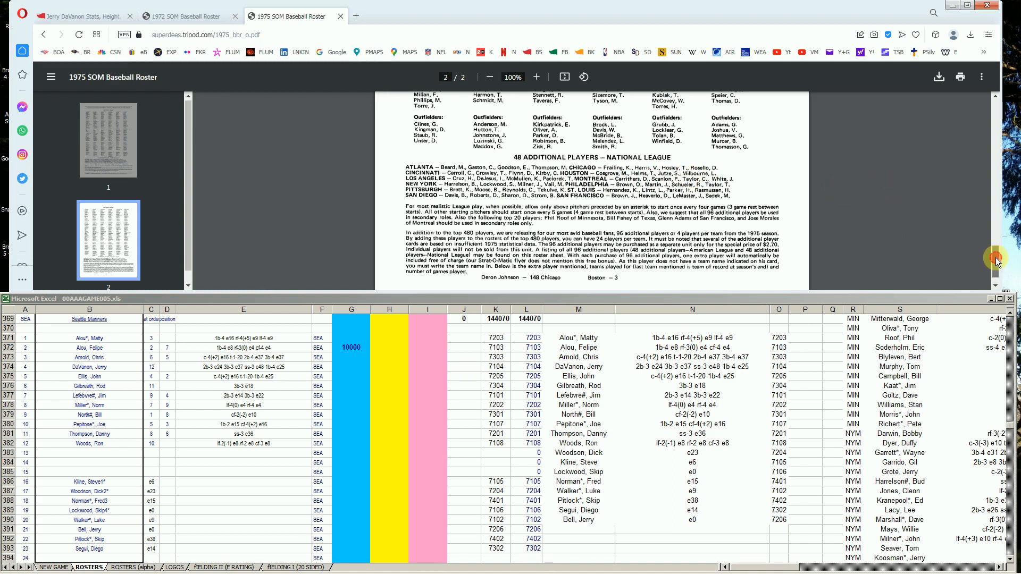
pyautogui.scroll(-1, 996, 260)
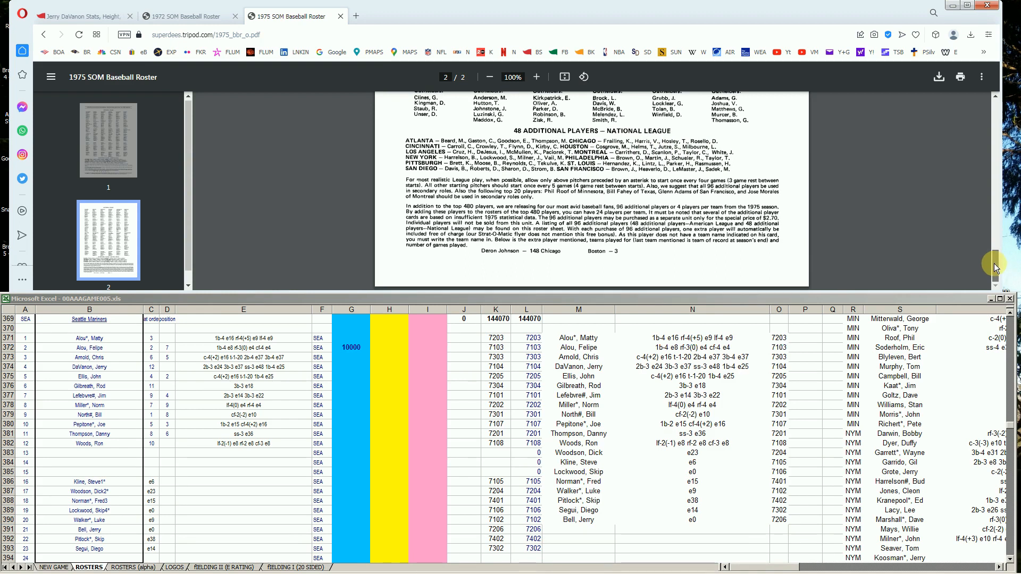
pyautogui.scroll(1, 993, 258)
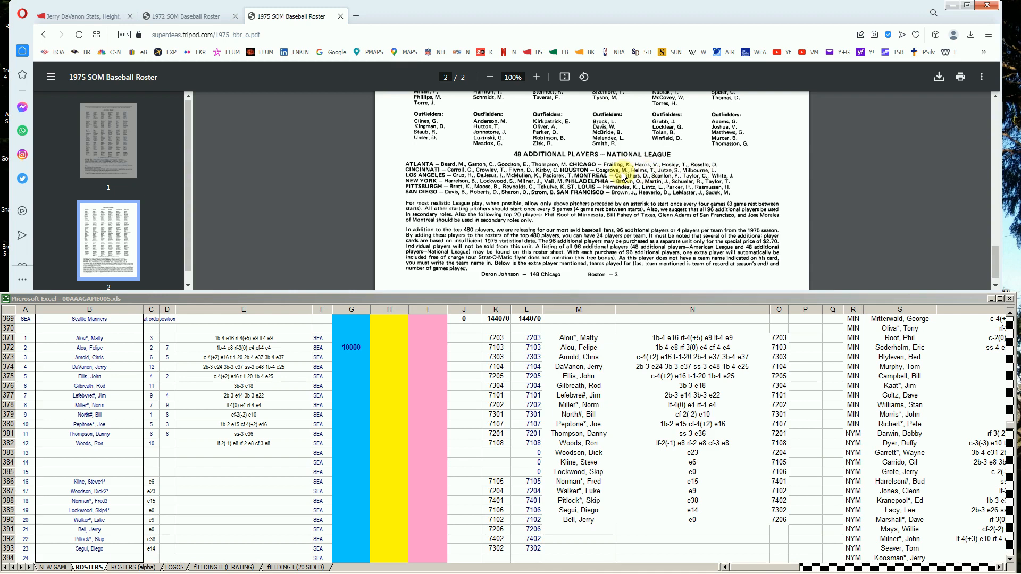
pyautogui.click(104, 15)
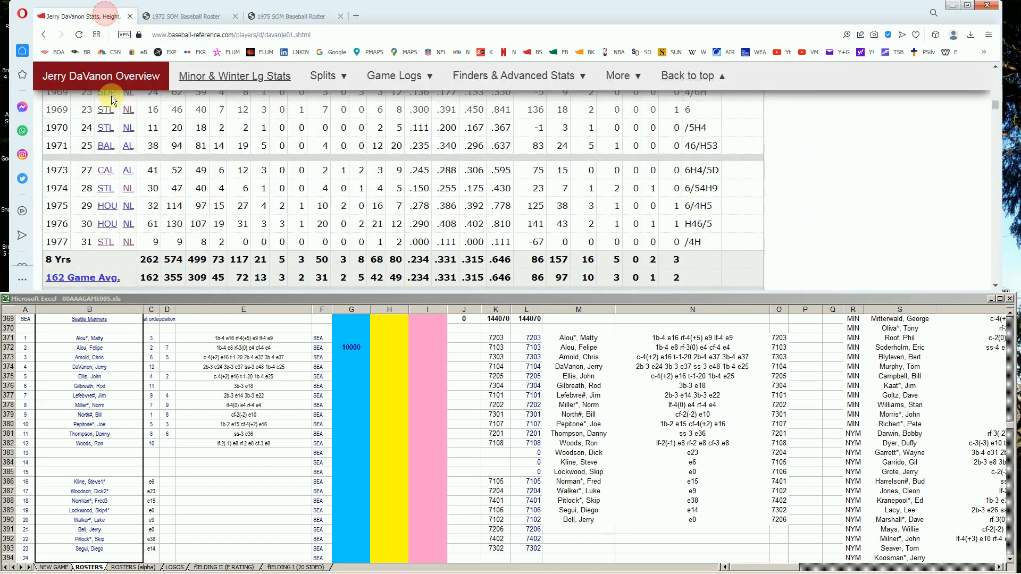
# Replace the 1972 roster with the 1976 one from the season list and check Houston's additional National League players for DaVanon.
pyautogui.click(197, 18)
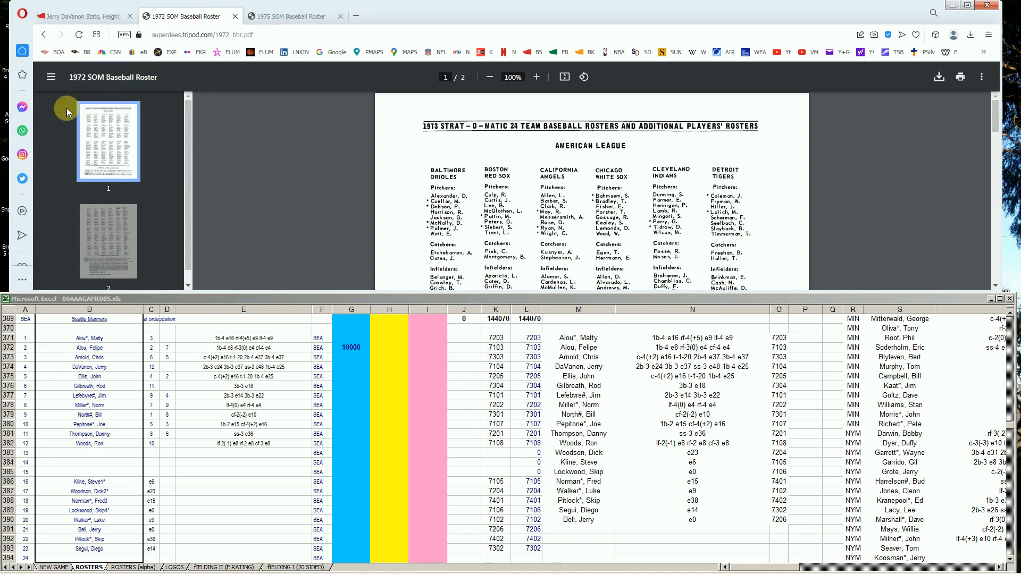
pyautogui.click(44, 36)
pyautogui.moveTo(991, 123); pyautogui.dragTo(993, 200)
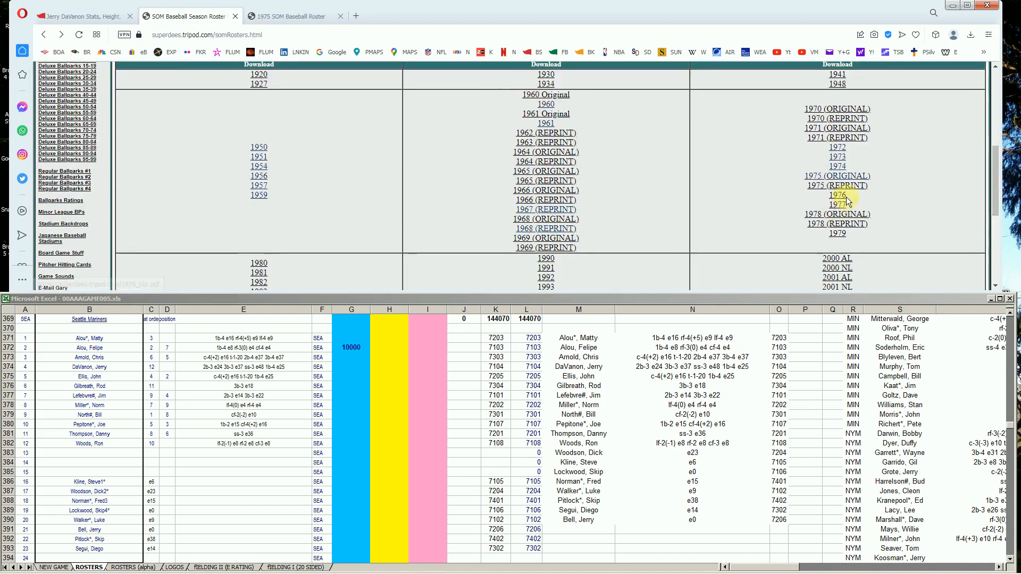
pyautogui.click(839, 197)
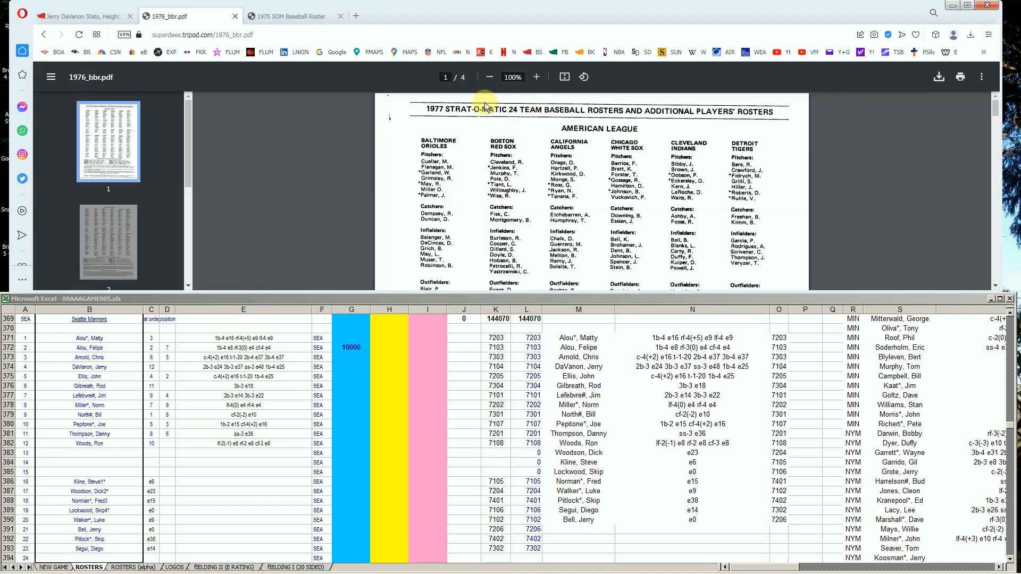
pyautogui.moveTo(995, 112); pyautogui.dragTo(995, 156)
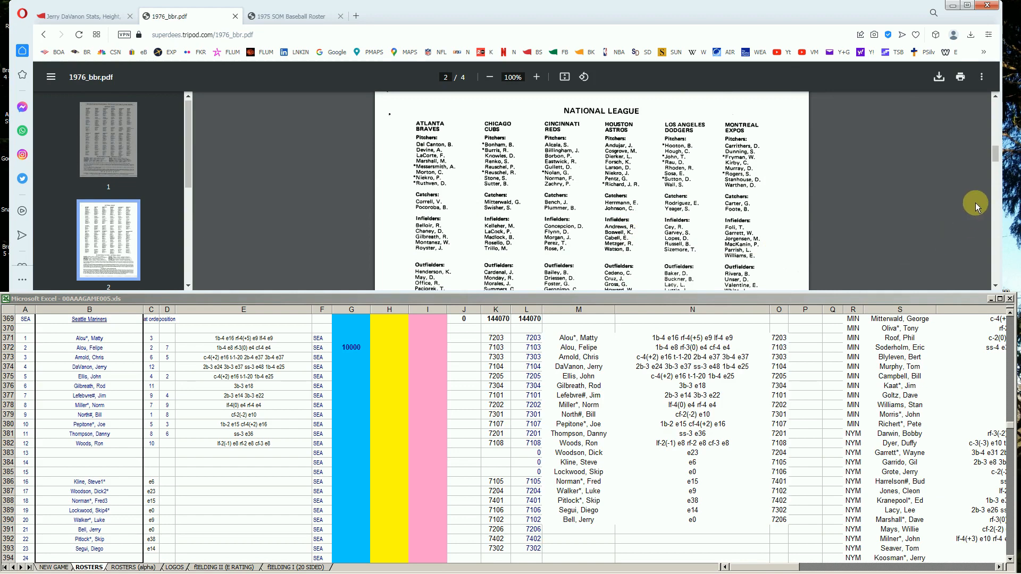
pyautogui.moveTo(995, 154); pyautogui.dragTo(998, 184)
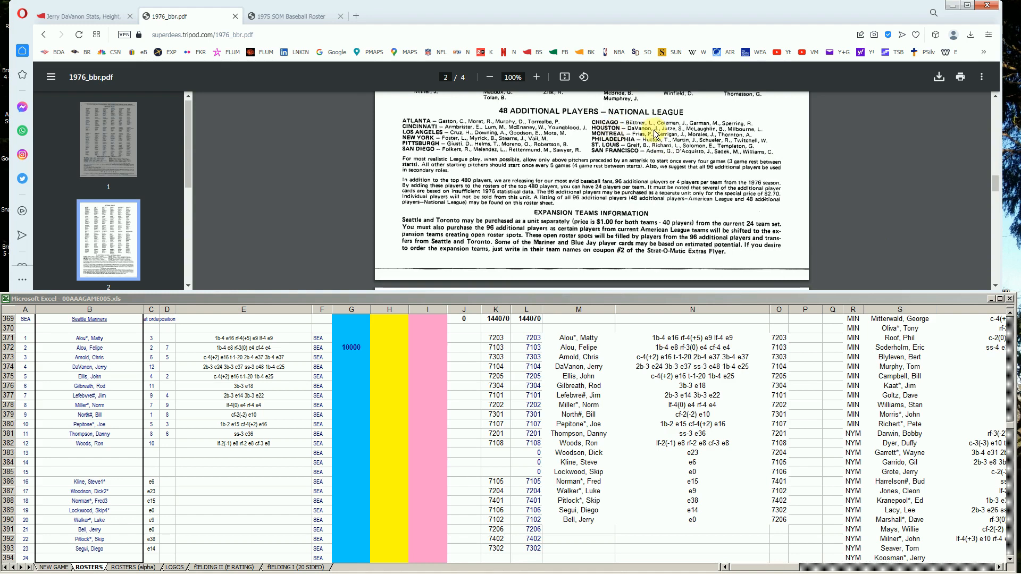
pyautogui.click(107, 16)
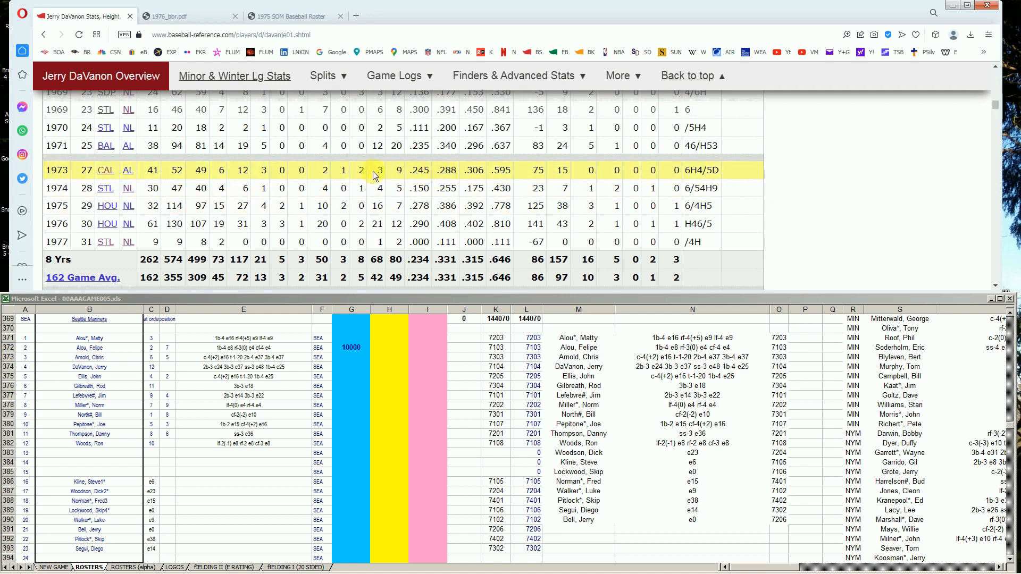
# Enter 1 in the pink column on Jerry DaVanon's row of the Seattle roster in Excel, cell I374.
pyautogui.click(353, 363)
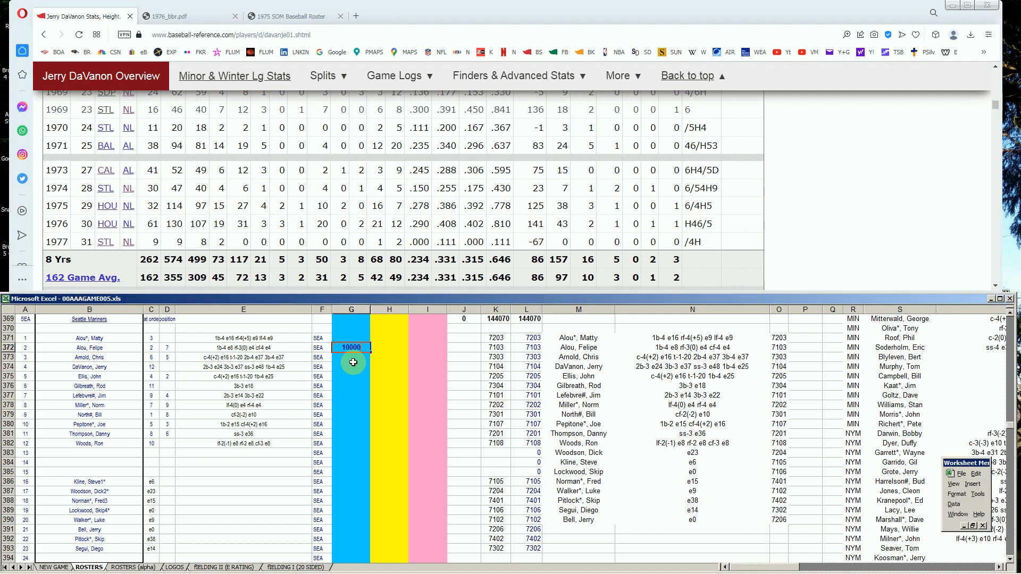
pyautogui.write('10000')
pyautogui.press('Return')
pyautogui.press('Right')
pyautogui.press('Down')
pyautogui.press('Down')
pyautogui.press('Down')
pyautogui.press('Up')
pyautogui.press('Up')
pyautogui.press('Up')
pyautogui.press('Right')
pyautogui.write('1')
pyautogui.press('Return')
pyautogui.press('Up')
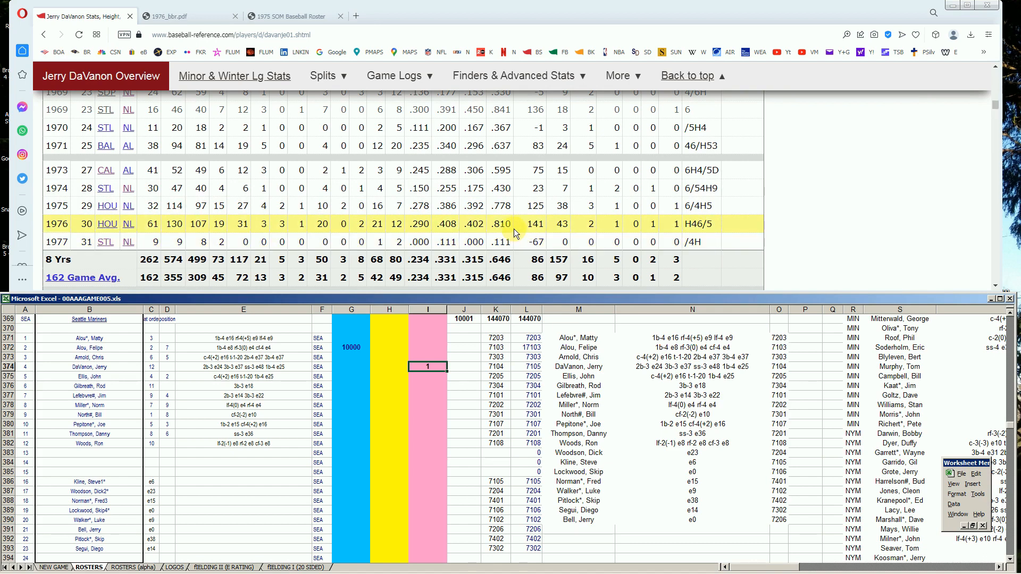
# Search Baseball Reference for "lefe", open Jim Lefebvre's player page and bring up his year-by-year batting table.
pyautogui.moveTo(994, 105); pyautogui.dragTo(1004, 66)
pyautogui.click(753, 105)
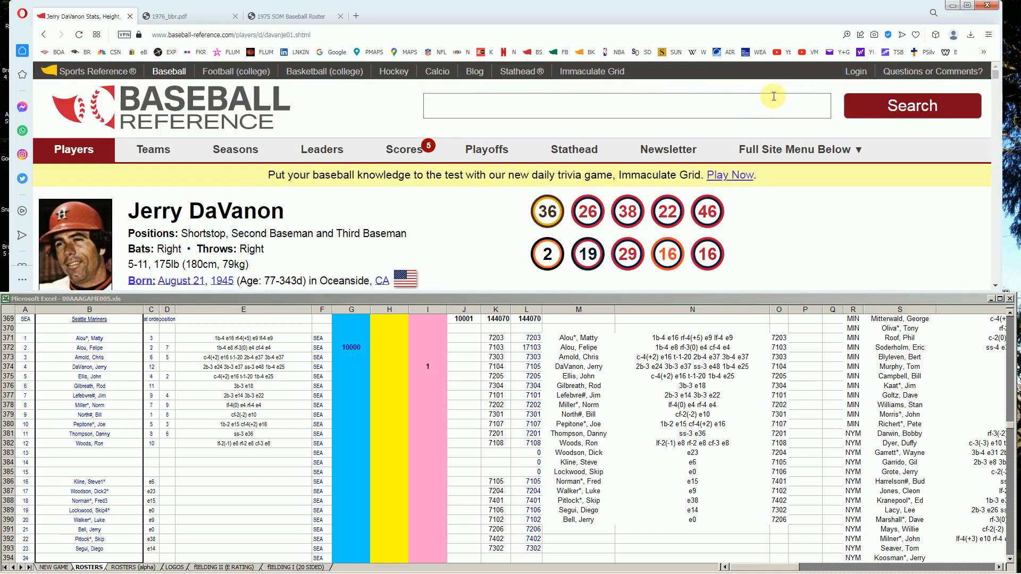
pyautogui.write('lefe')
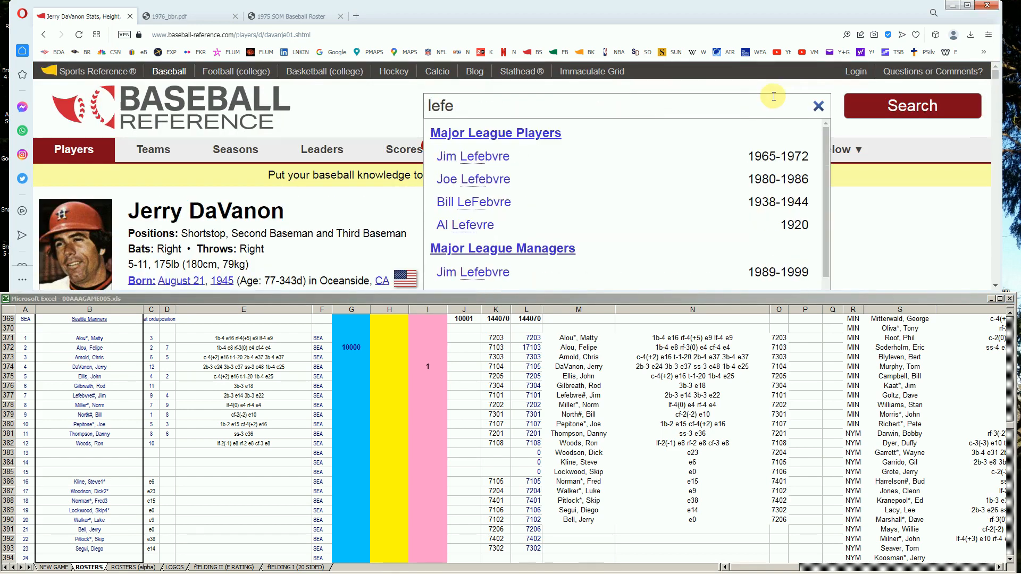
pyautogui.click(496, 159)
pyautogui.scroll(-10, 720, 204)
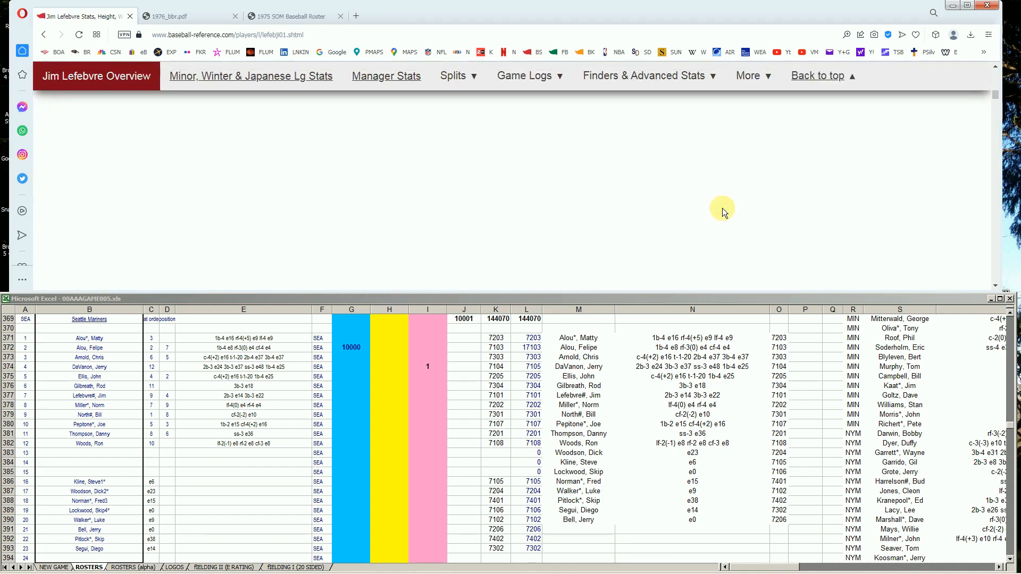
pyautogui.scroll(-3, 722, 208)
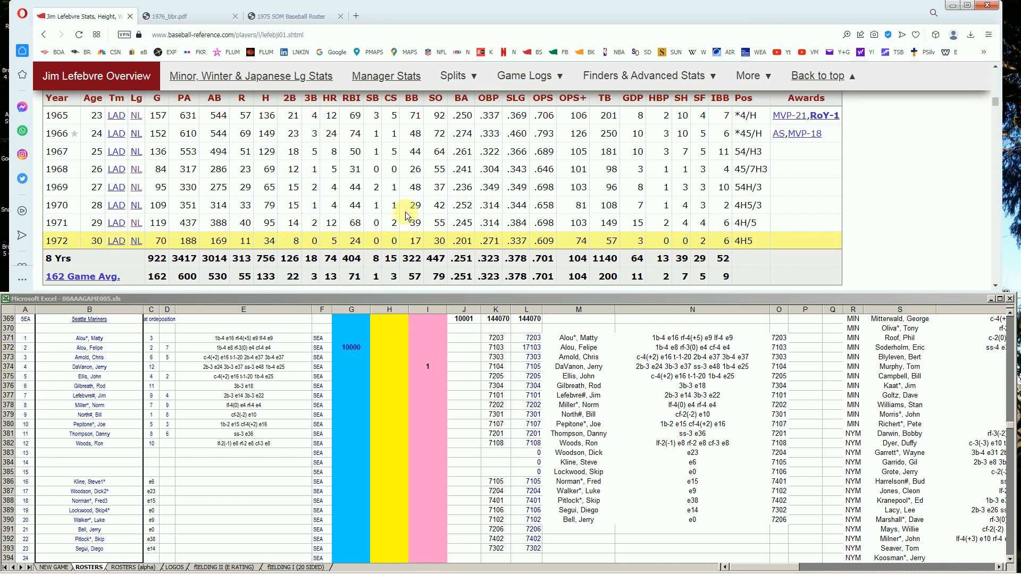
# Replace the 1975 roster with the 1972 one, check Los Angeles' additional players for Lefebvre and return to his batting table.
pyautogui.click(311, 17)
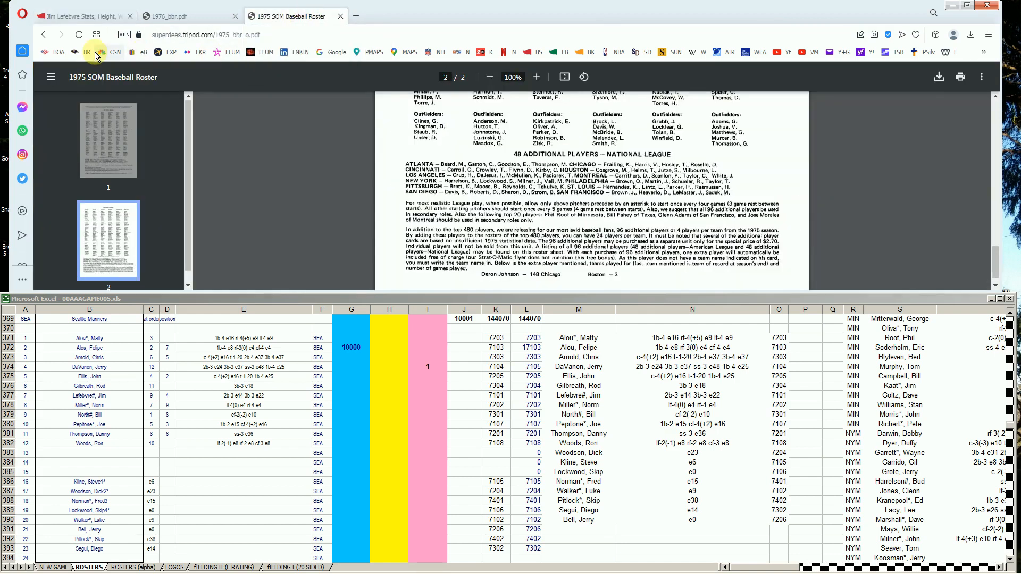
pyautogui.click(43, 36)
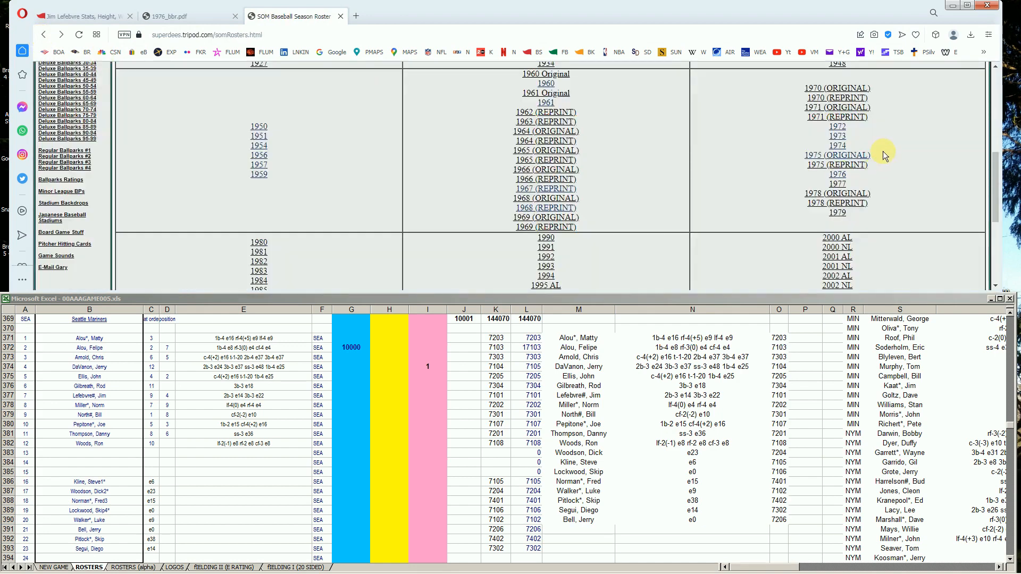
pyautogui.click(838, 128)
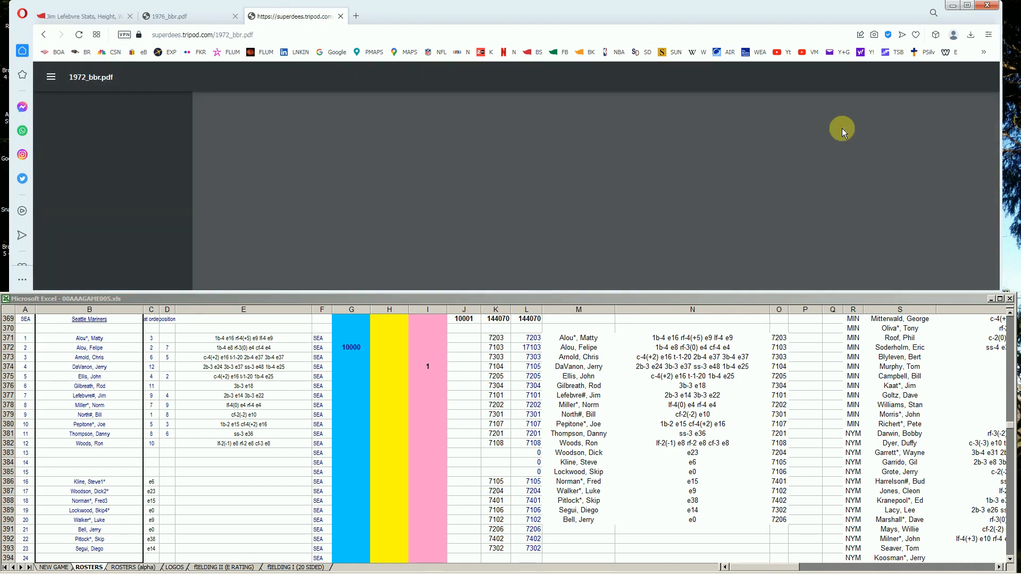
pyautogui.moveTo(994, 125); pyautogui.dragTo(1001, 251)
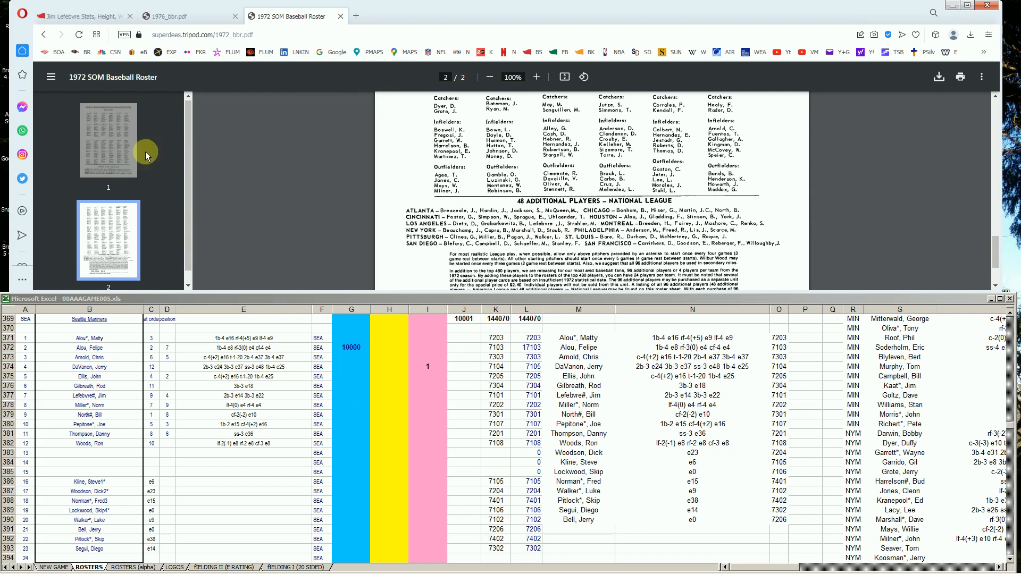
pyautogui.click(88, 16)
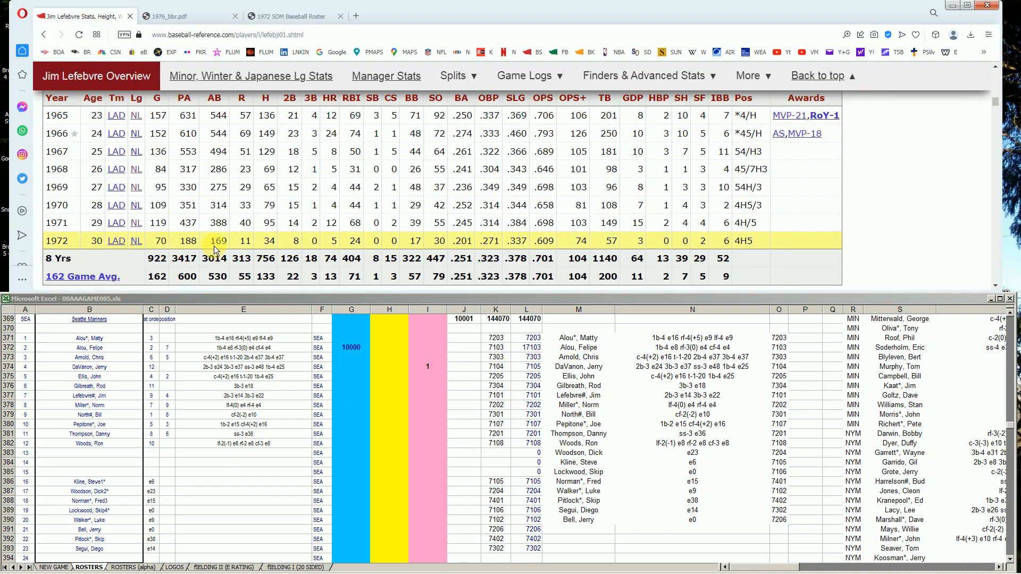
# Enter 100 in the yellow column on Jim Lefebvre's row of the Seattle roster in Excel, cell H377.
pyautogui.click(416, 373)
pyautogui.click(393, 384)
pyautogui.press('Up')
pyautogui.press('Down')
pyautogui.press('Down')
pyautogui.press('Up')
pyautogui.press('Down')
pyautogui.write('1000')
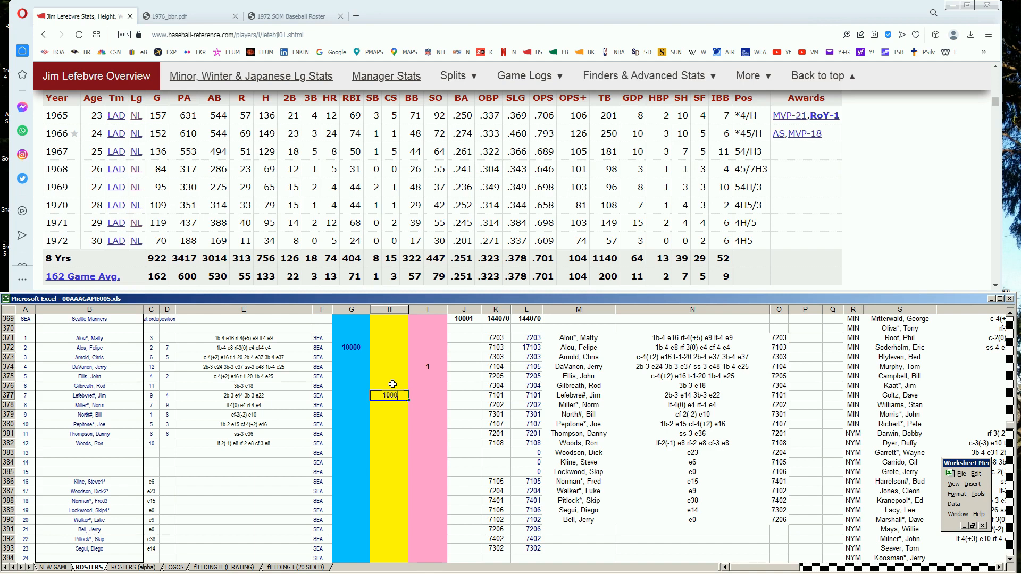
pyautogui.press('BackSpace')
pyautogui.press('Return')
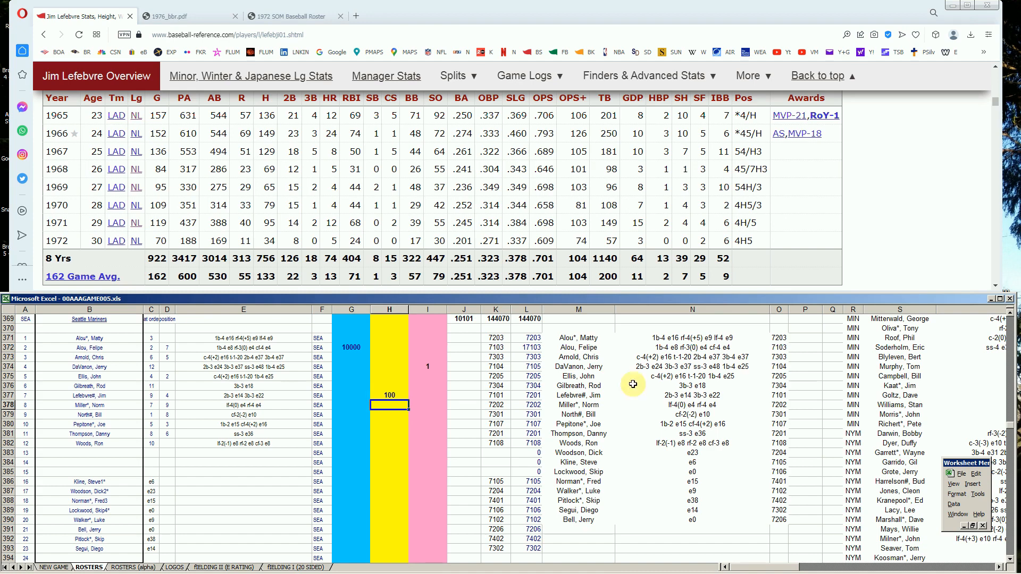
# Search Baseball Reference for "joe pe", open Joe Pepitone's player page and look through his year-by-year batting table.
pyautogui.moveTo(998, 101); pyautogui.dragTo(997, 69)
pyautogui.click(786, 106)
pyautogui.write('joe pe')
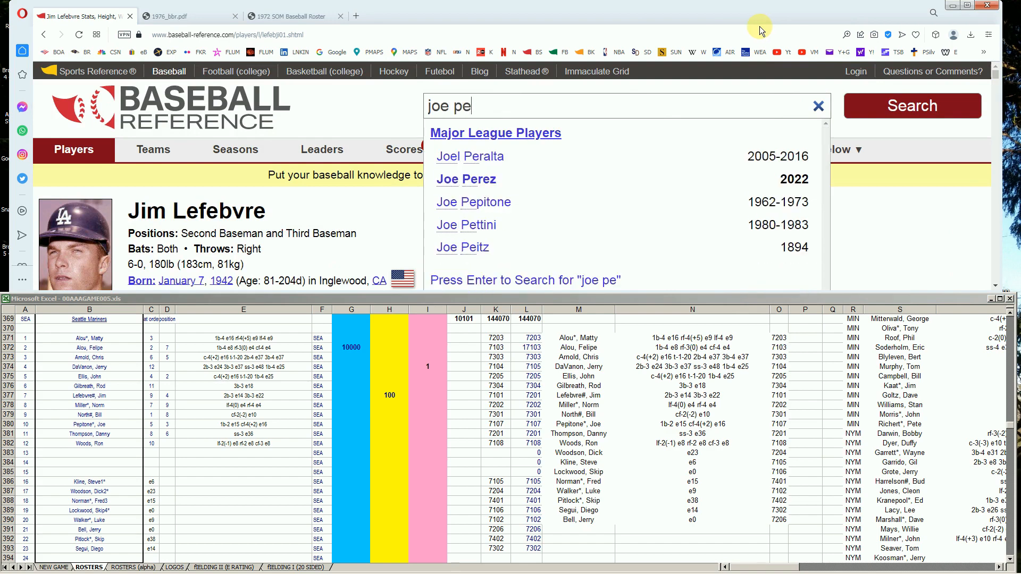
pyautogui.click(627, 206)
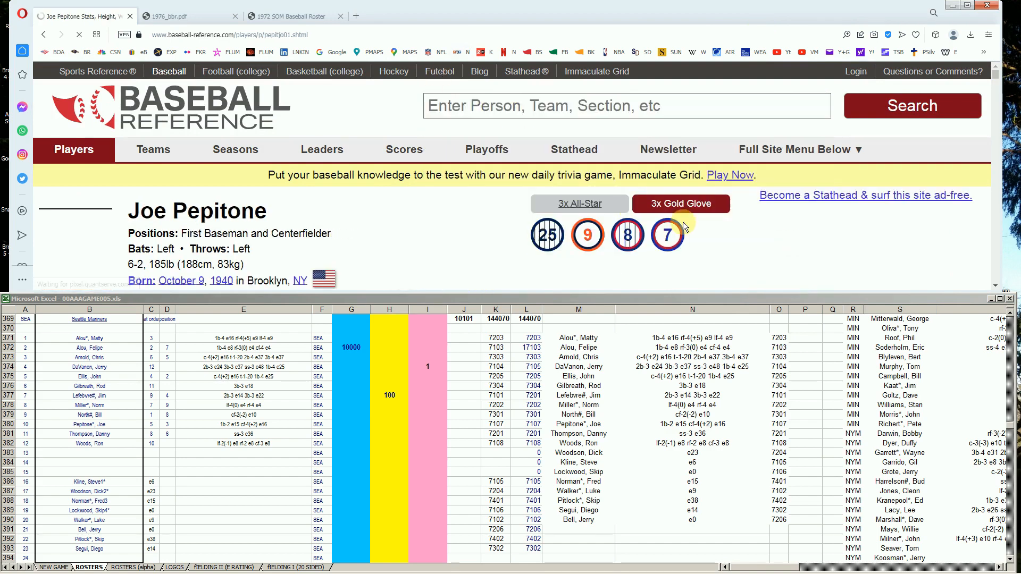
pyautogui.scroll(-4, 831, 239)
pyautogui.scroll(-5, 836, 241)
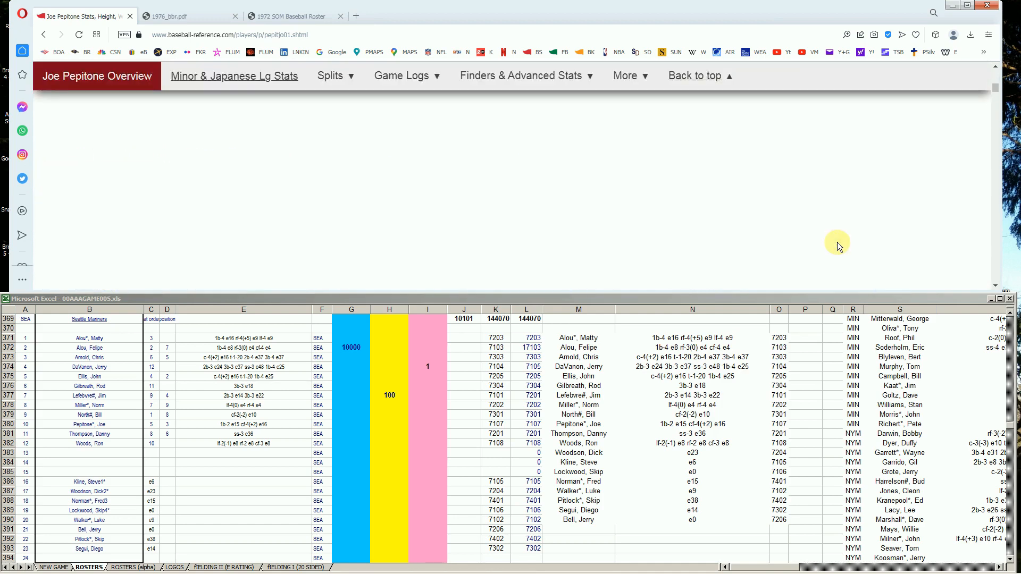
pyautogui.scroll(-3, 836, 242)
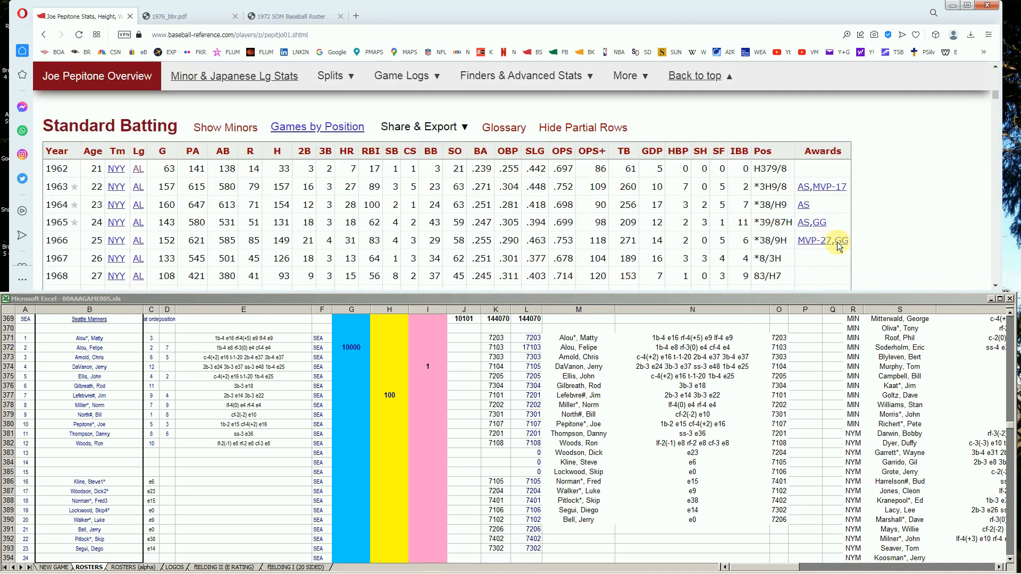
pyautogui.scroll(-2, 837, 241)
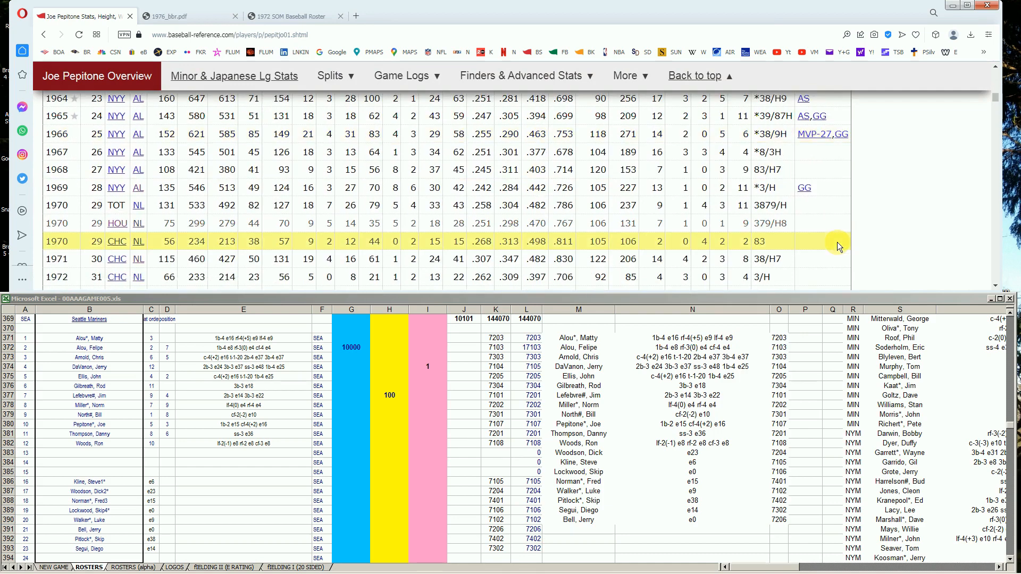
pyautogui.scroll(-3, 837, 241)
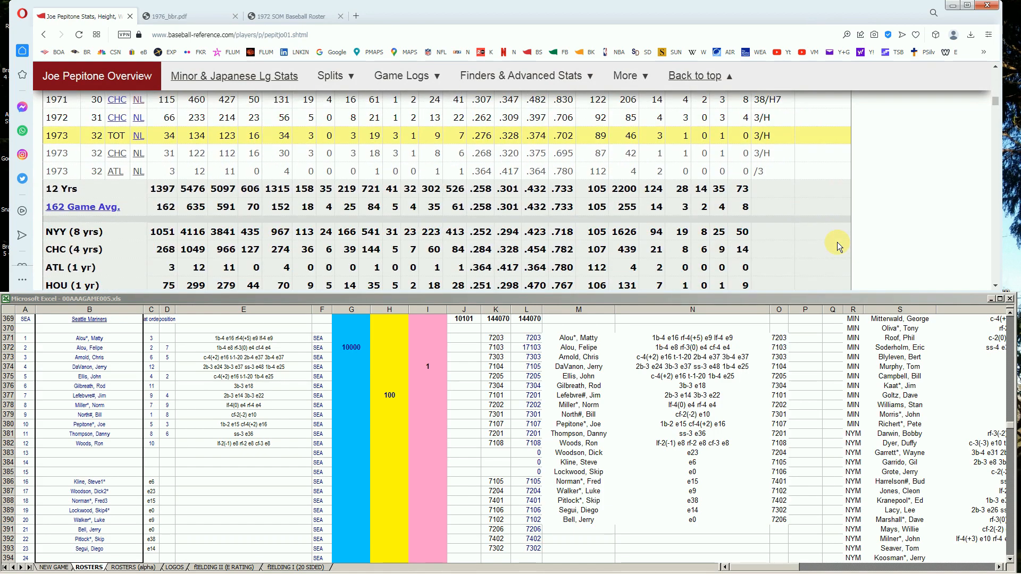
pyautogui.scroll(2, 851, 202)
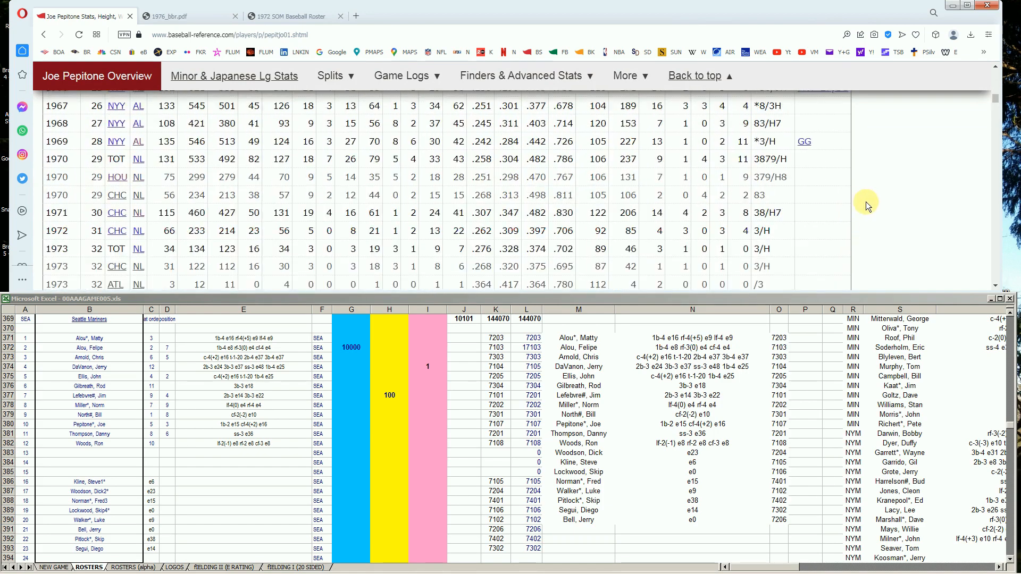
pyautogui.scroll(2, 865, 202)
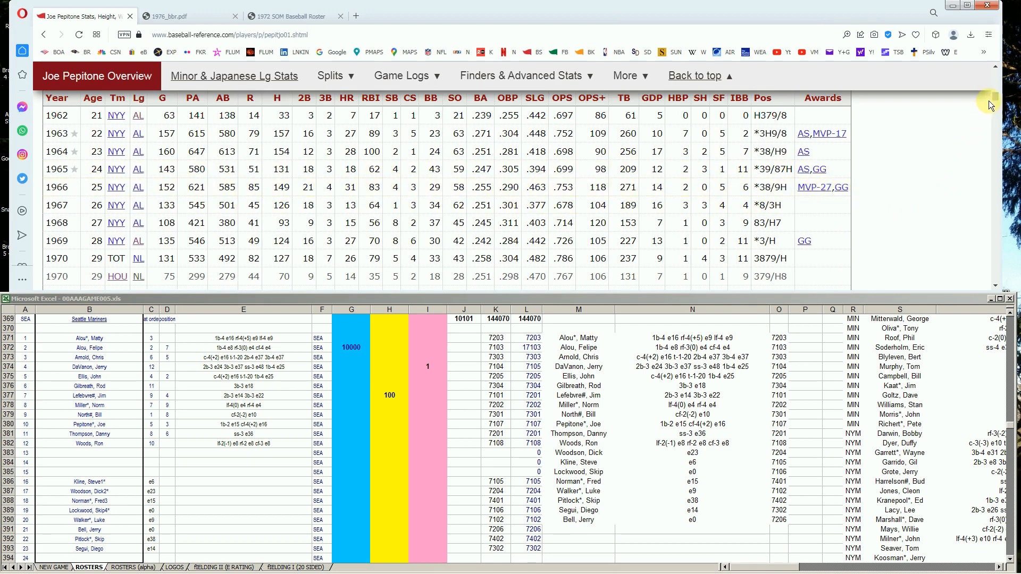
# Examine Pepitone's postseason batting and his 1970 to 1973 seasons, and check the Chicago Cubs infielders in the 1972 roster for him.
pyautogui.moveTo(993, 99); pyautogui.dragTo(998, 139)
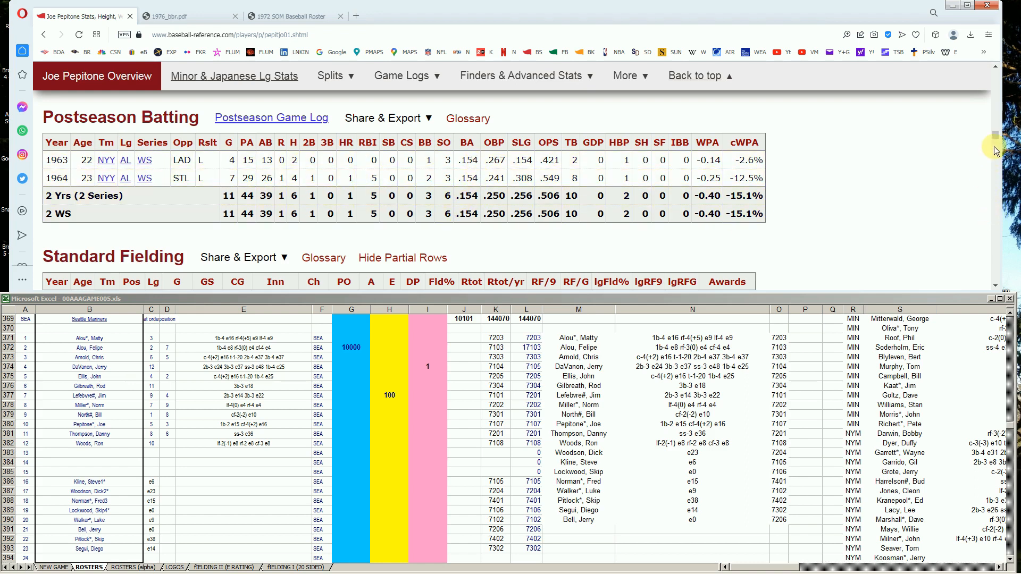
pyautogui.moveTo(993, 138); pyautogui.dragTo(997, 105)
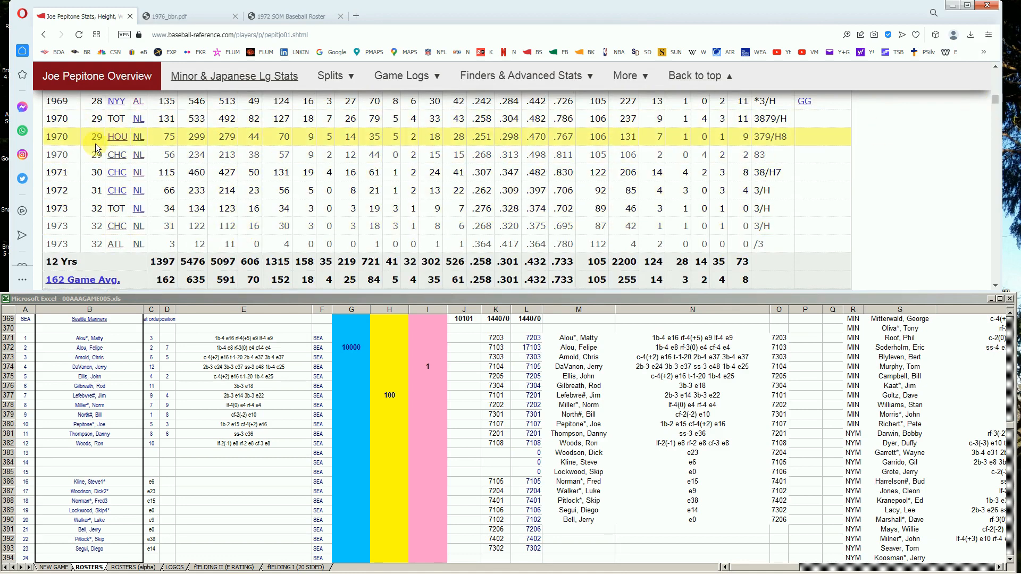
pyautogui.scroll(1, 213, 157)
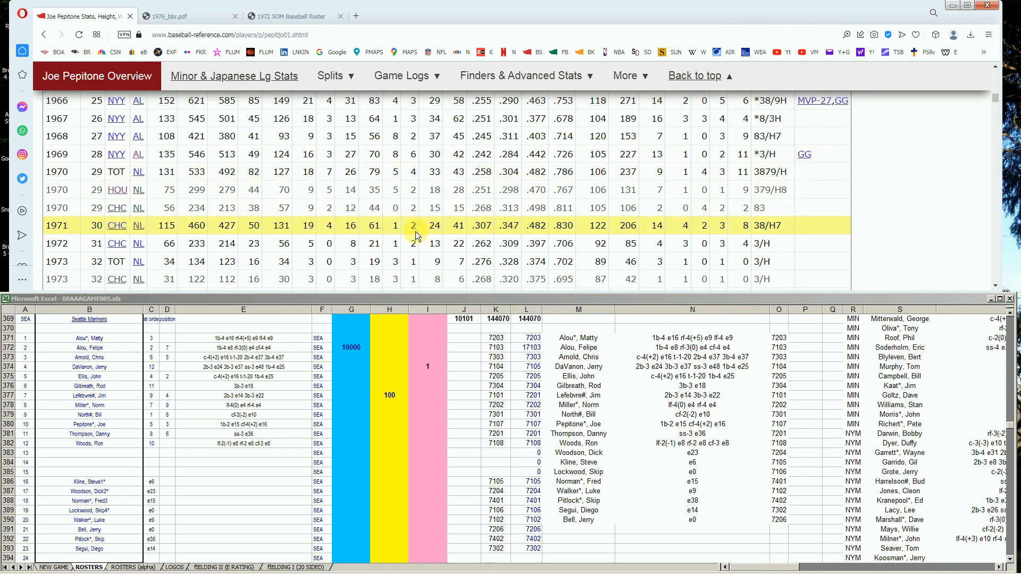
pyautogui.scroll(-1, 420, 229)
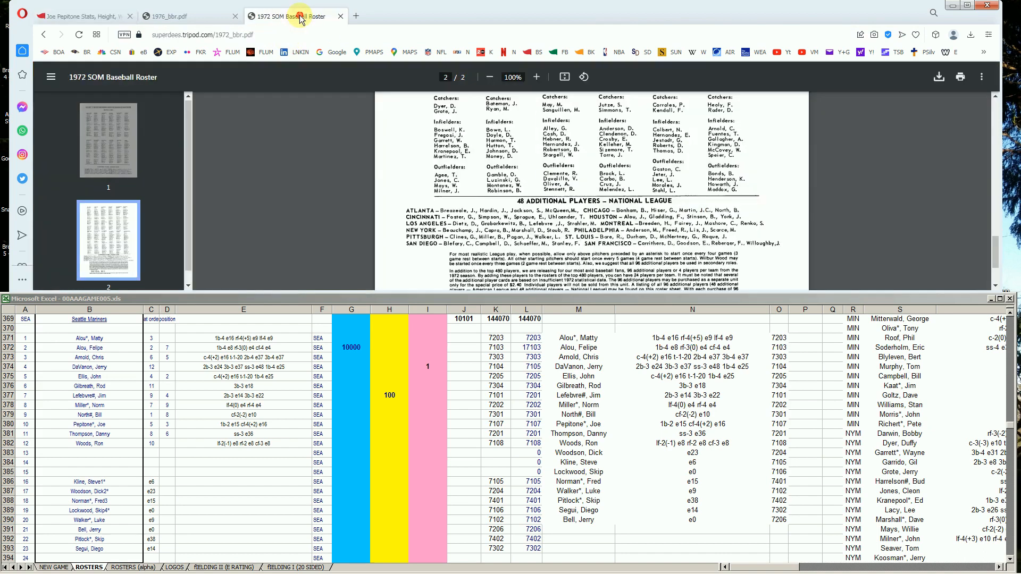
pyautogui.click(297, 17)
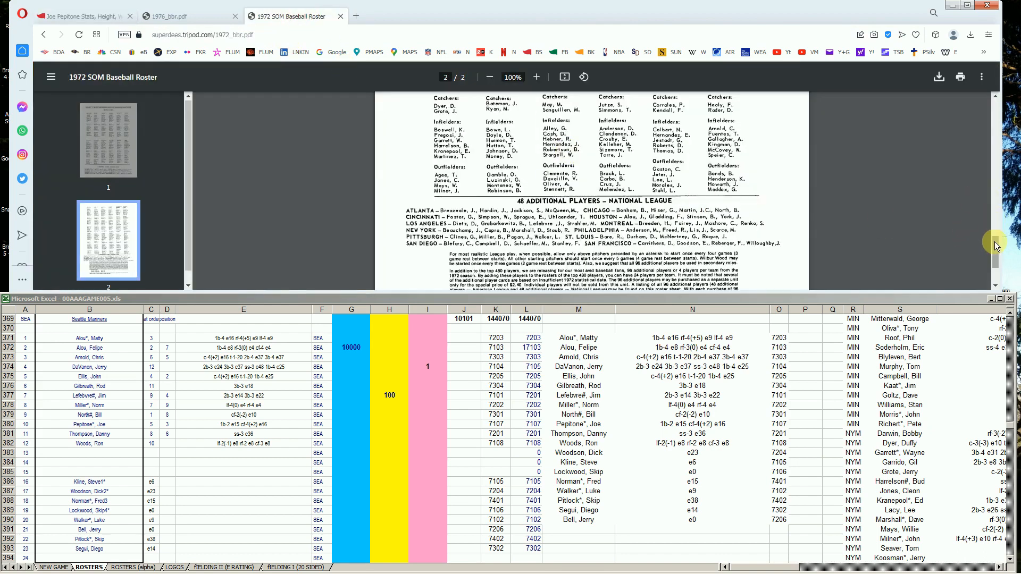
pyautogui.moveTo(995, 248); pyautogui.dragTo(998, 201)
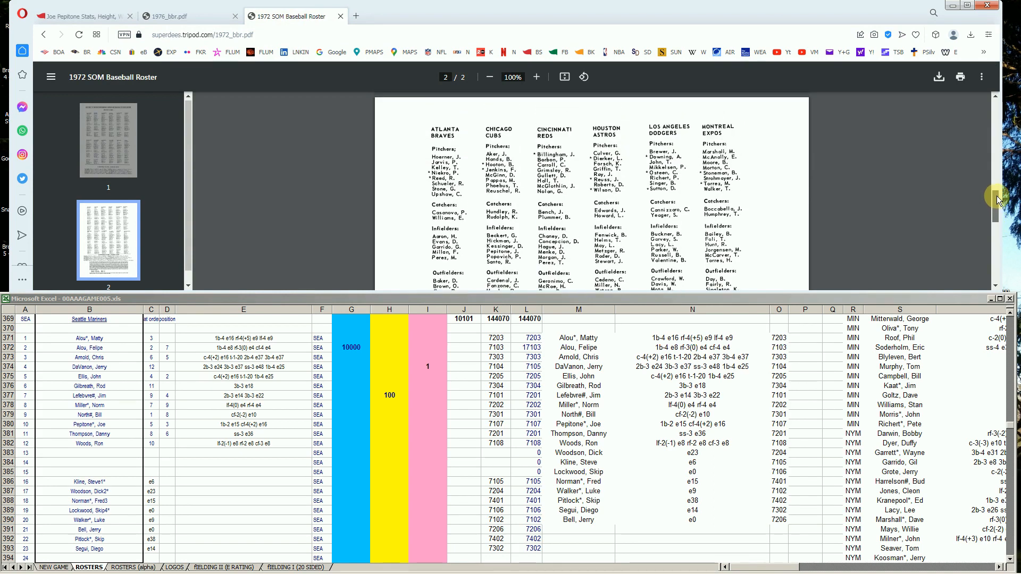
# On Joe Pepitone's row in Excel, enter 10000 in the blue column, cell G380, and ??? in the yellow column, cell H380.
pyautogui.click(391, 415)
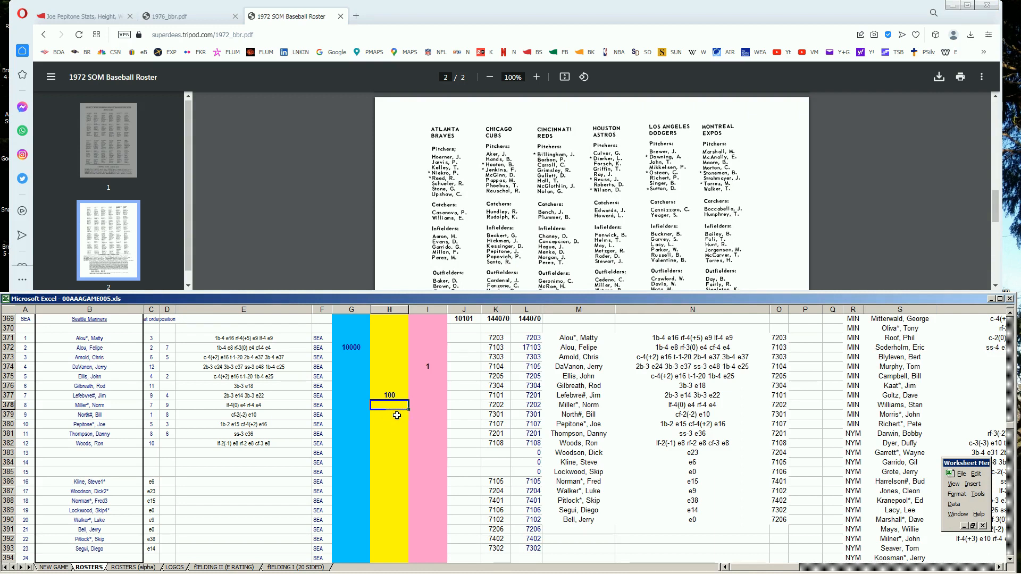
pyautogui.press('Left')
pyautogui.press('Down')
pyautogui.press('Down')
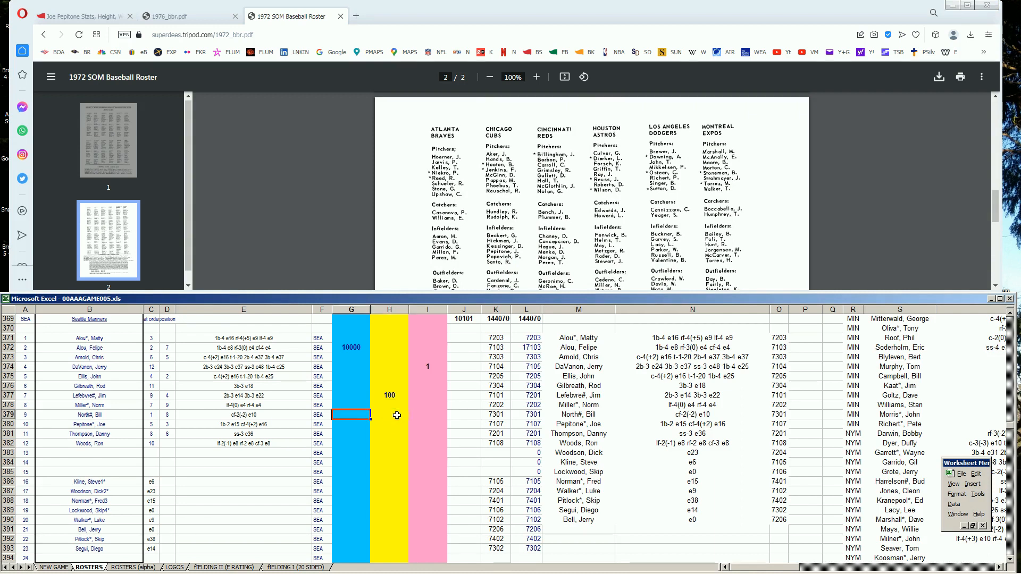
pyautogui.write('10000')
pyautogui.hotkey('ctrl', 'Return')
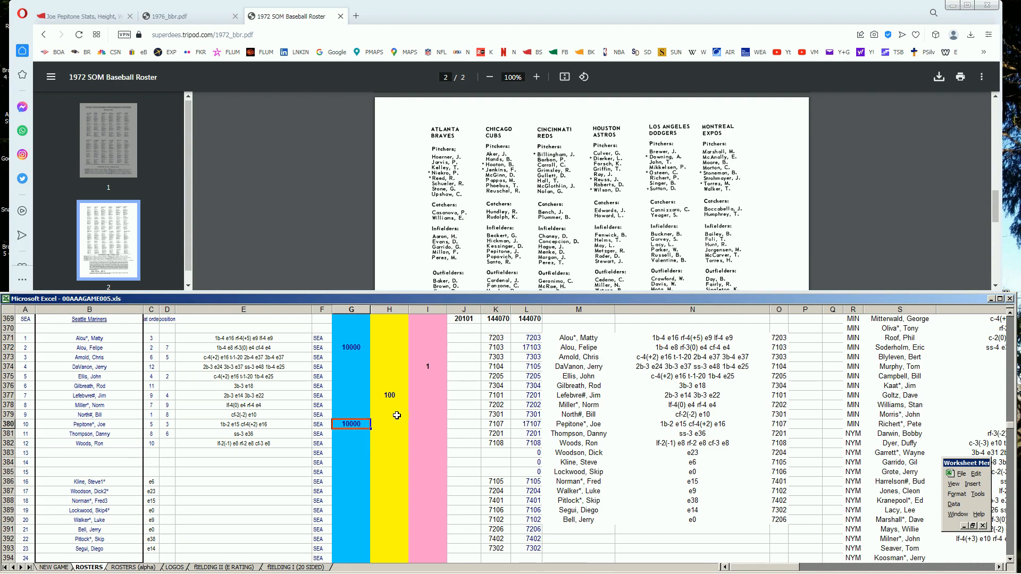
pyautogui.press('Right')
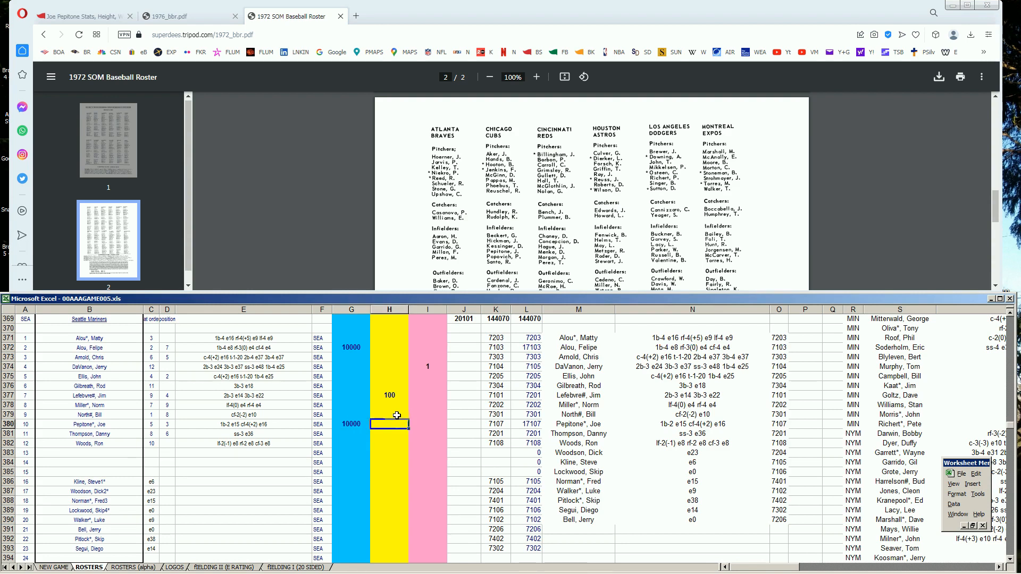
pyautogui.write('???')
# Search Baseball Reference for "ron woods", open Ron Woods' player page and bring up his year-by-year batting table.
pyautogui.click(74, 16)
pyautogui.moveTo(995, 99); pyautogui.dragTo(992, 71)
pyautogui.click(790, 99)
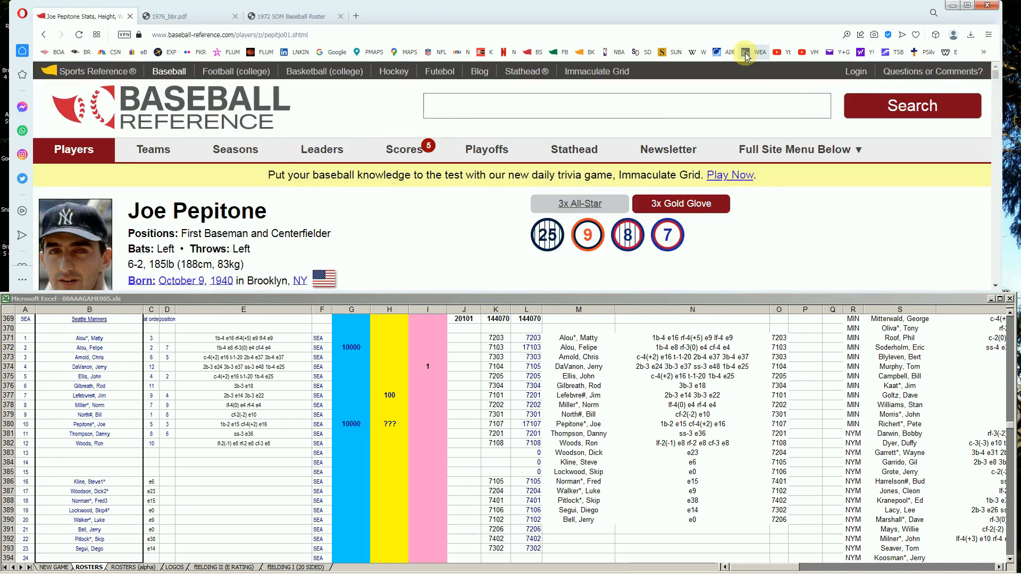
pyautogui.write('ron woods')
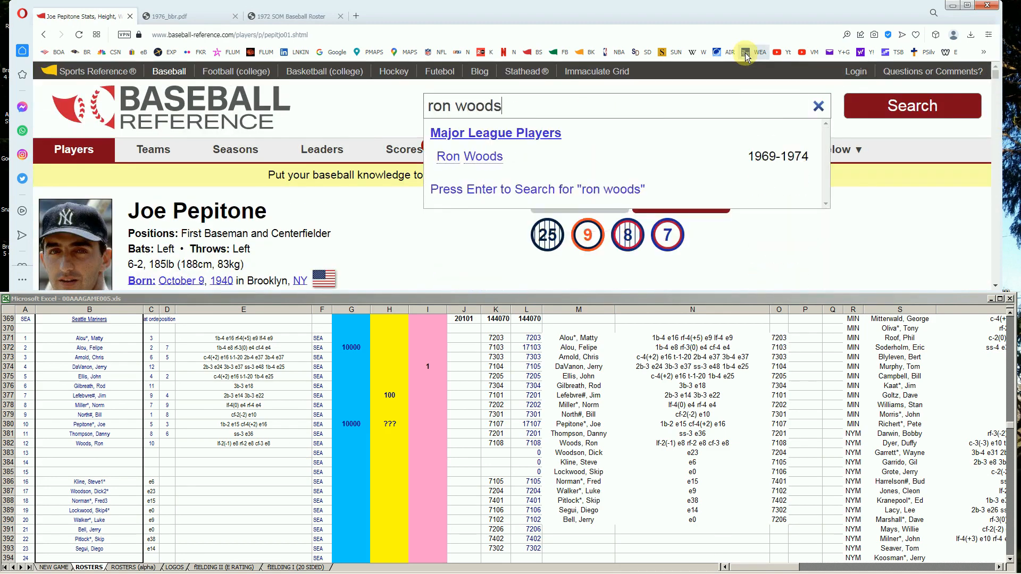
pyautogui.click(444, 163)
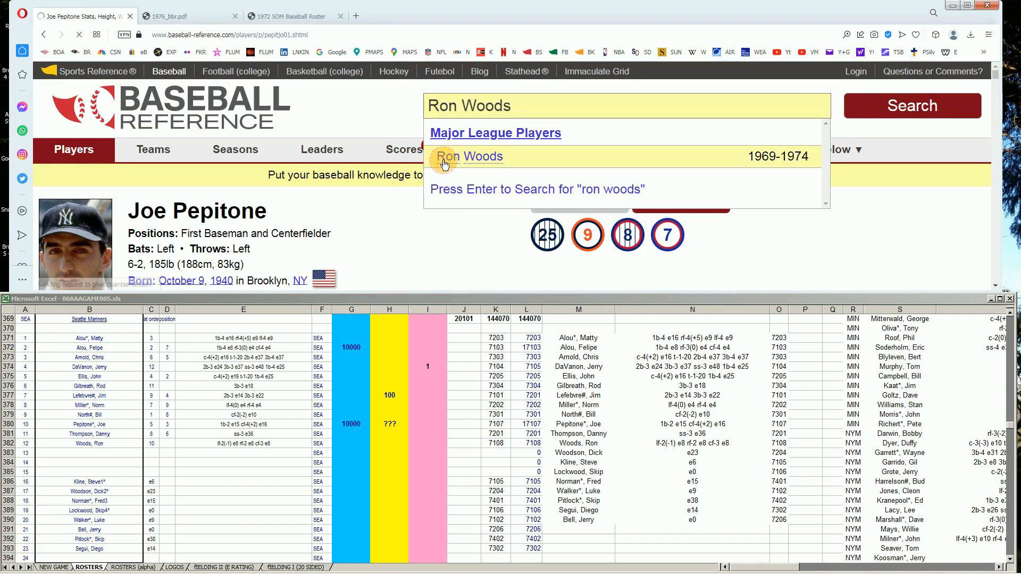
pyautogui.scroll(-5, 588, 216)
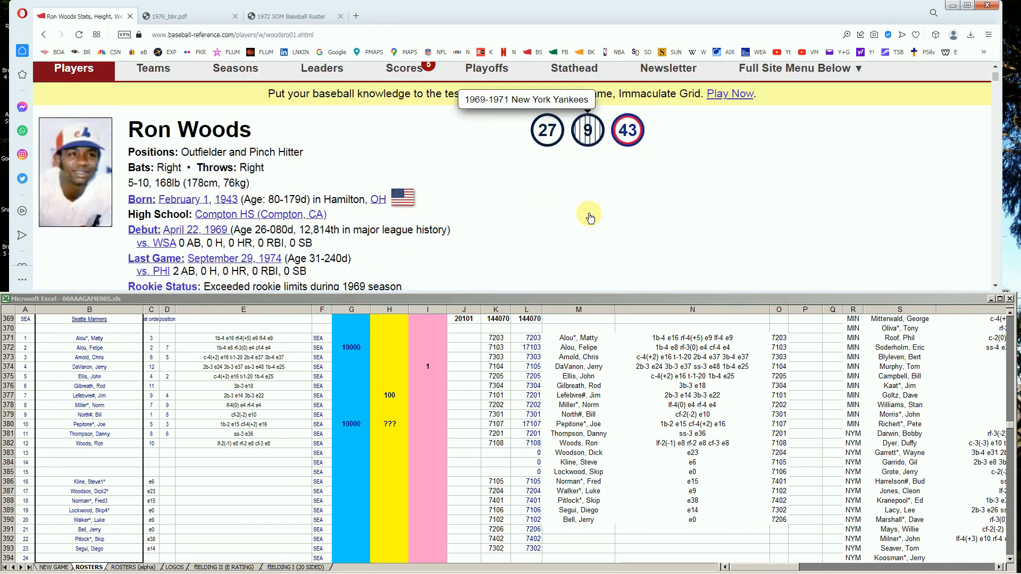
pyautogui.scroll(-5, 608, 199)
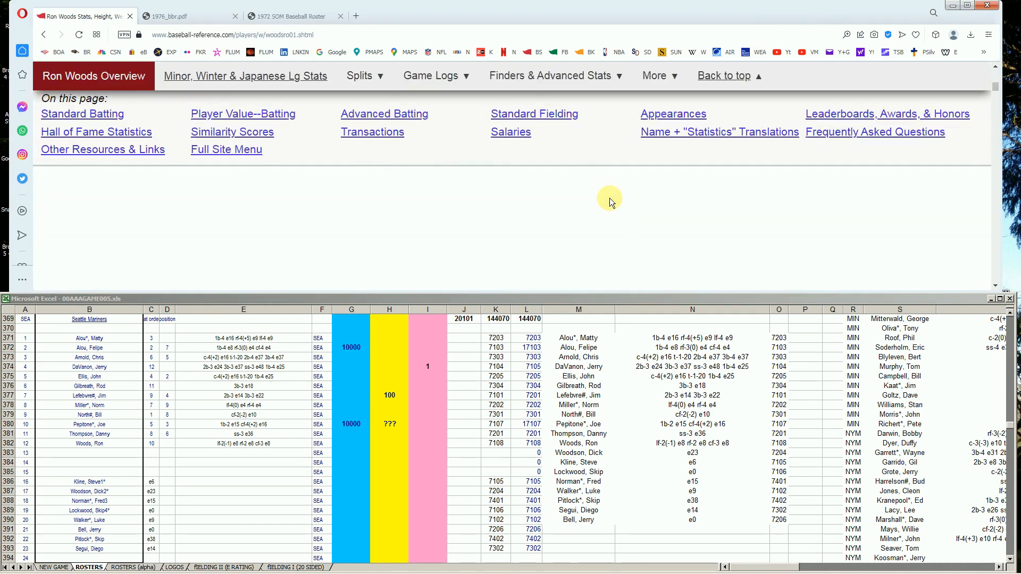
pyautogui.scroll(-3, 611, 199)
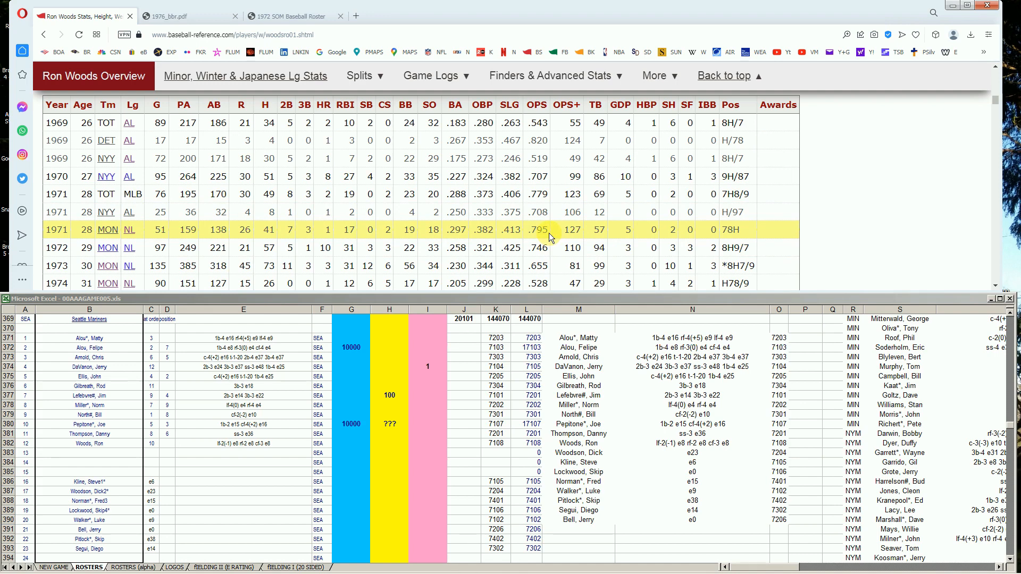
pyautogui.scroll(-1, 549, 233)
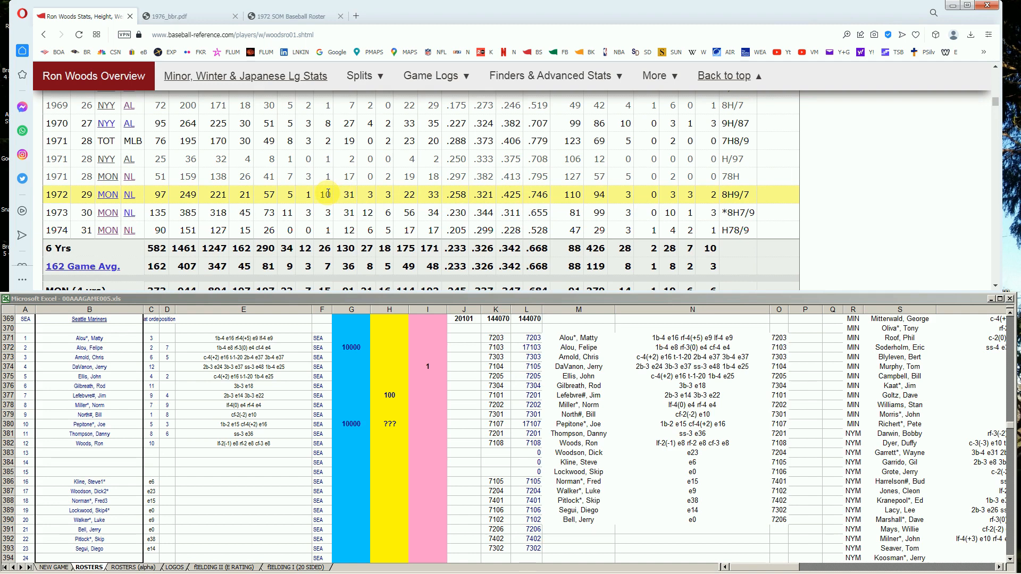
# Check the Montreal Expos outfielders in the 1972 roster for Ron Woods, and enter 10000 in G382 and ??? in H382 on his Excel row.
pyautogui.click(295, 17)
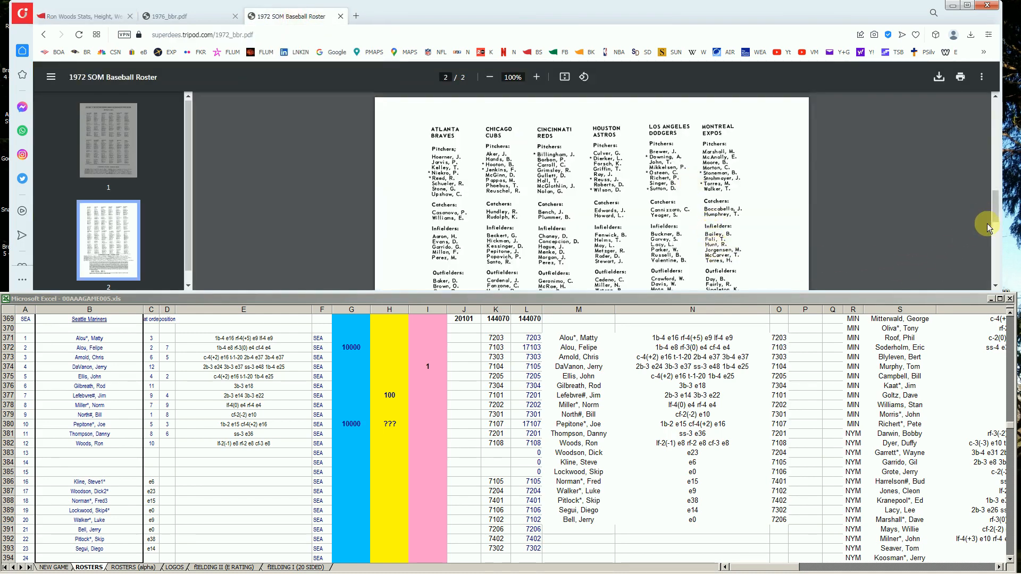
pyautogui.scroll(-1, 994, 215)
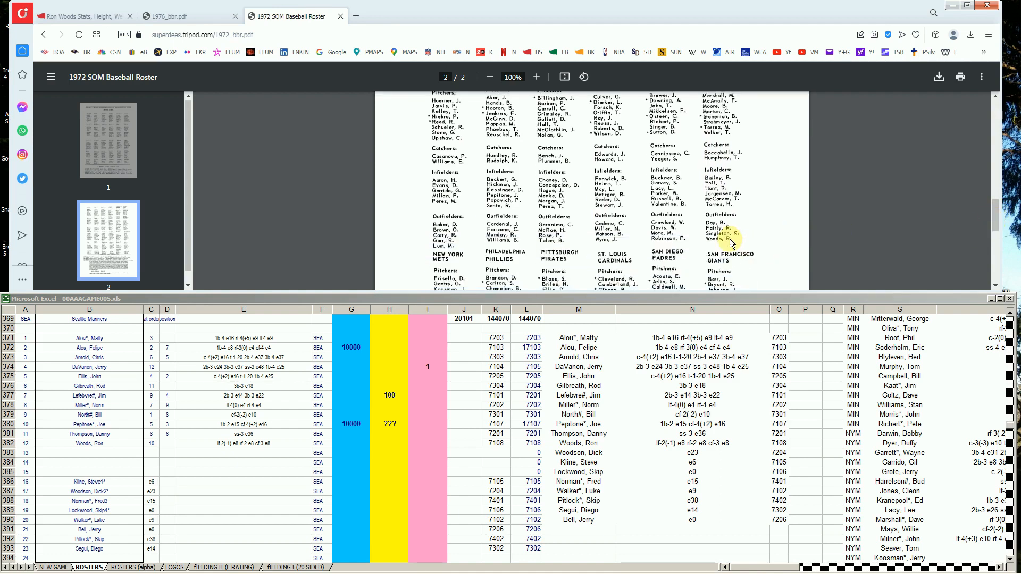
pyautogui.click(338, 443)
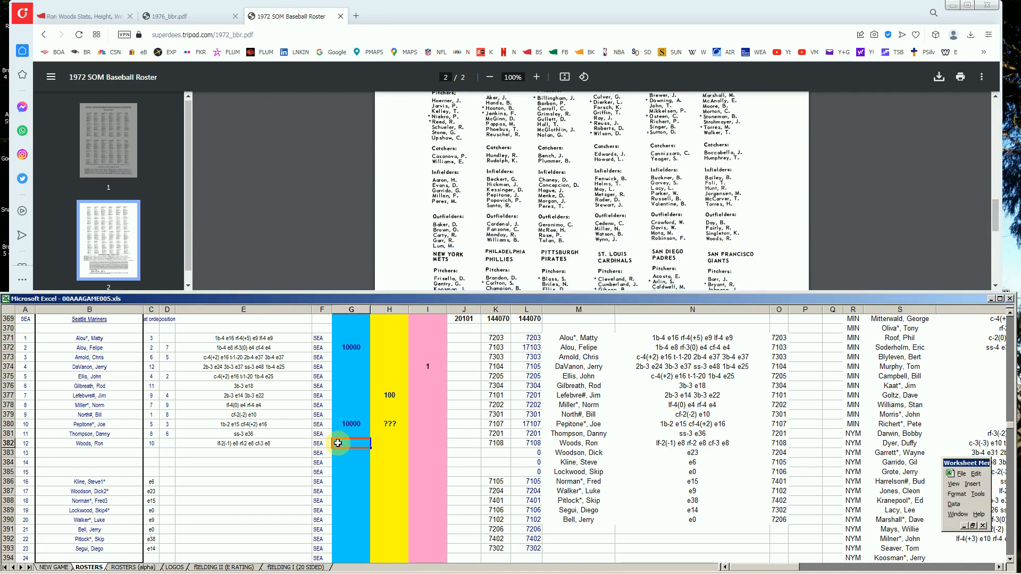
pyautogui.write('10000')
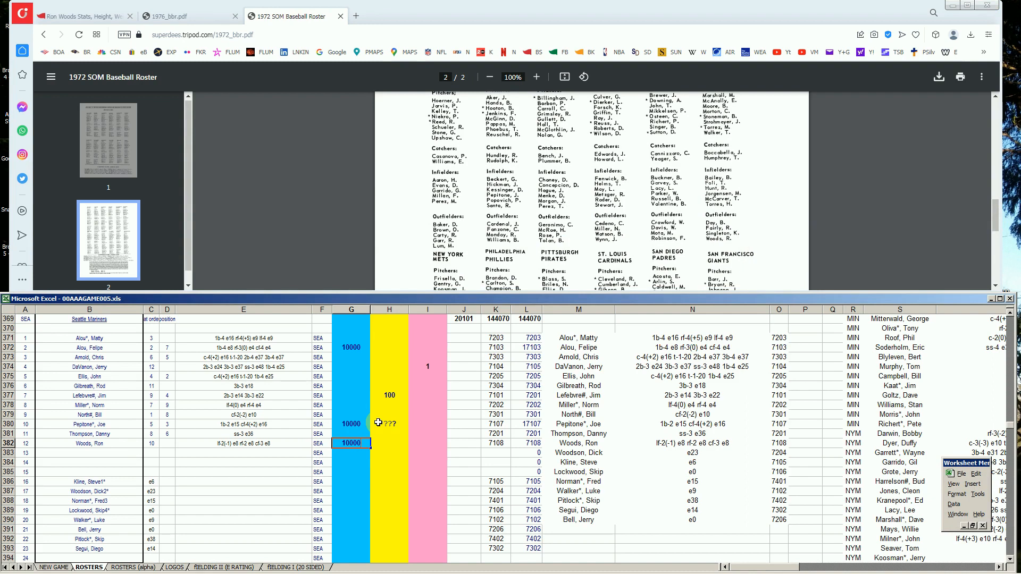
pyautogui.press('Tab')
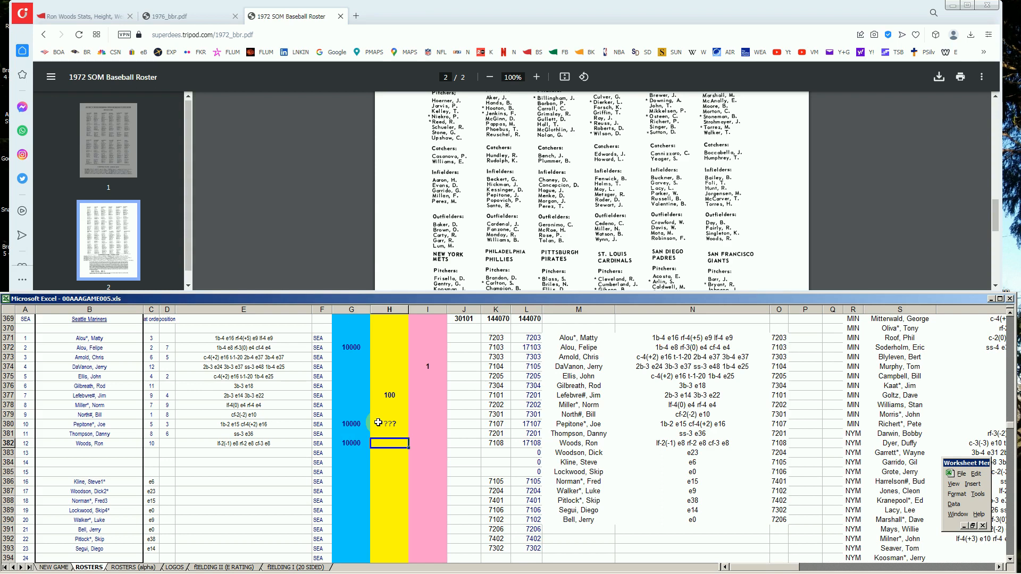
pyautogui.write('???')
pyautogui.click(350, 395)
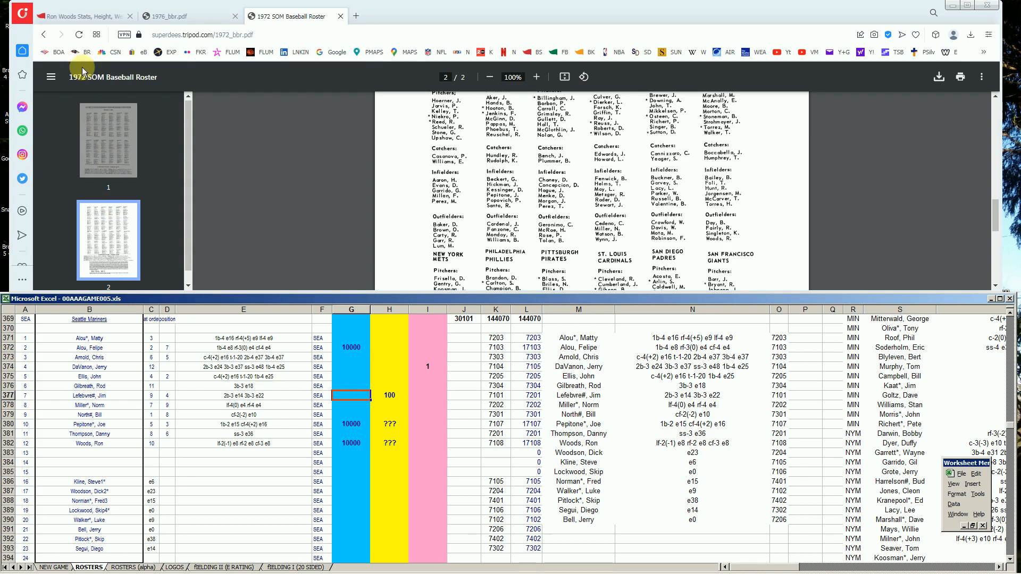
# Search Baseball Reference for "kline", open the page of the Steve Kline who played 1970-1977, and examine his 1972 season under Standard Pitching.
pyautogui.click(77, 16)
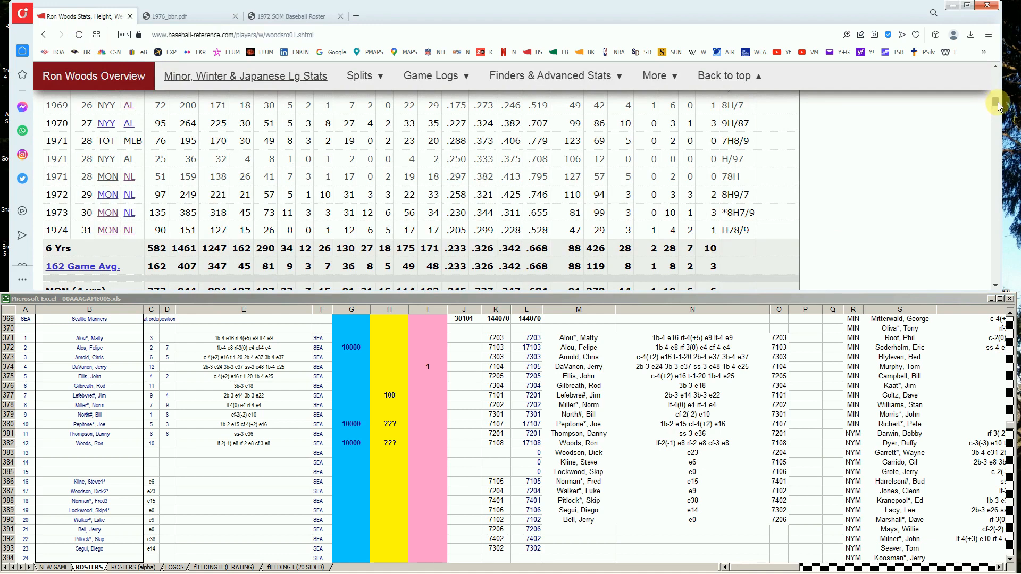
pyautogui.moveTo(995, 103); pyautogui.dragTo(1001, 72)
pyautogui.click(773, 109)
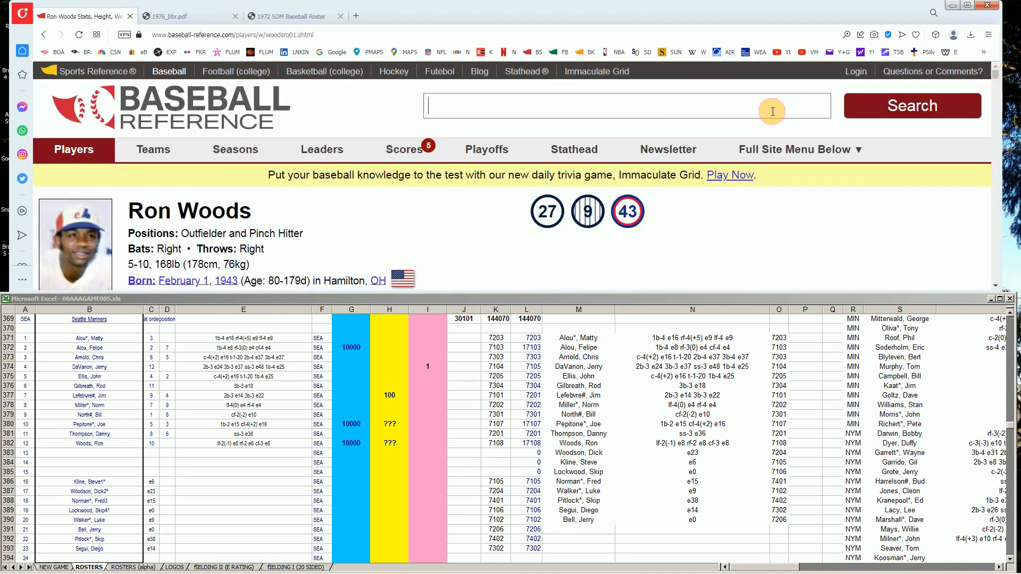
pyautogui.write('kline')
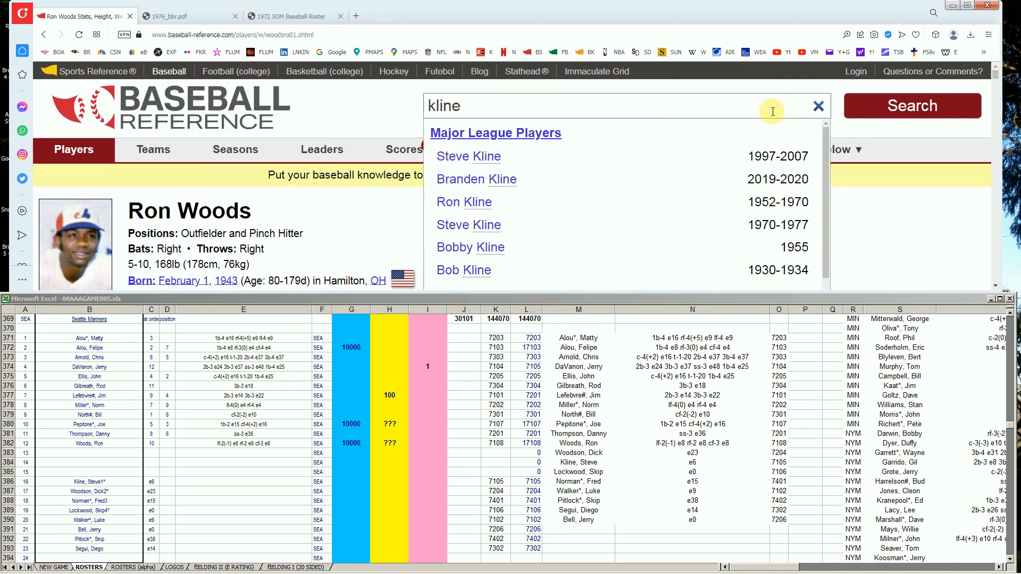
pyautogui.click(489, 226)
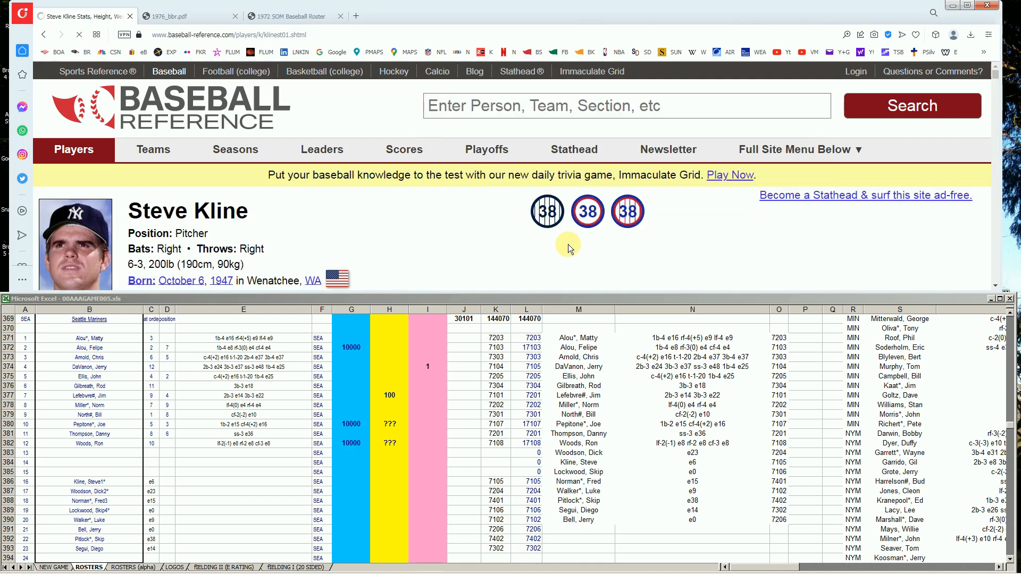
pyautogui.scroll(-2, 677, 207)
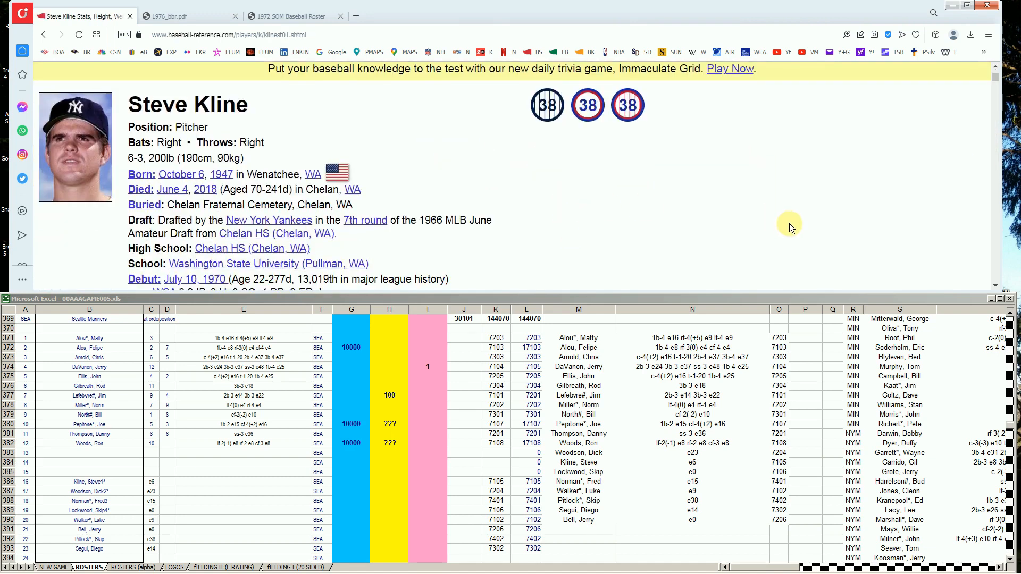
pyautogui.scroll(-6, 789, 224)
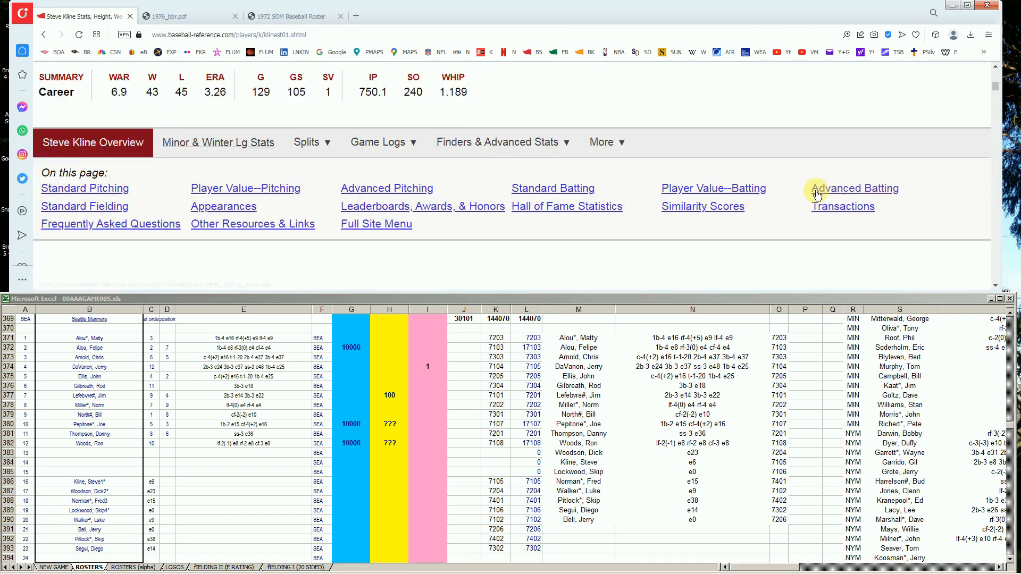
pyautogui.scroll(-2, 815, 195)
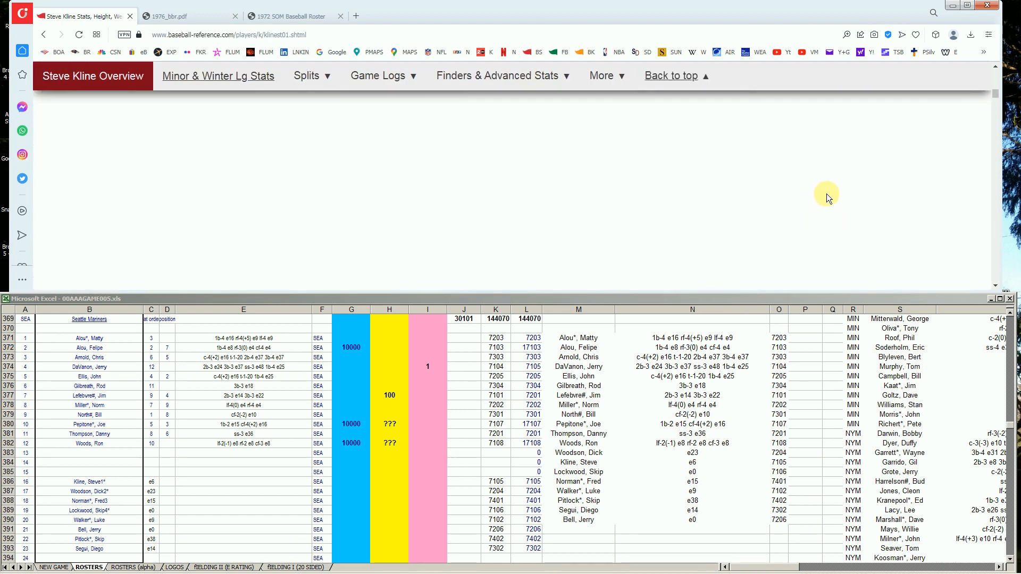
pyautogui.scroll(-2, 827, 197)
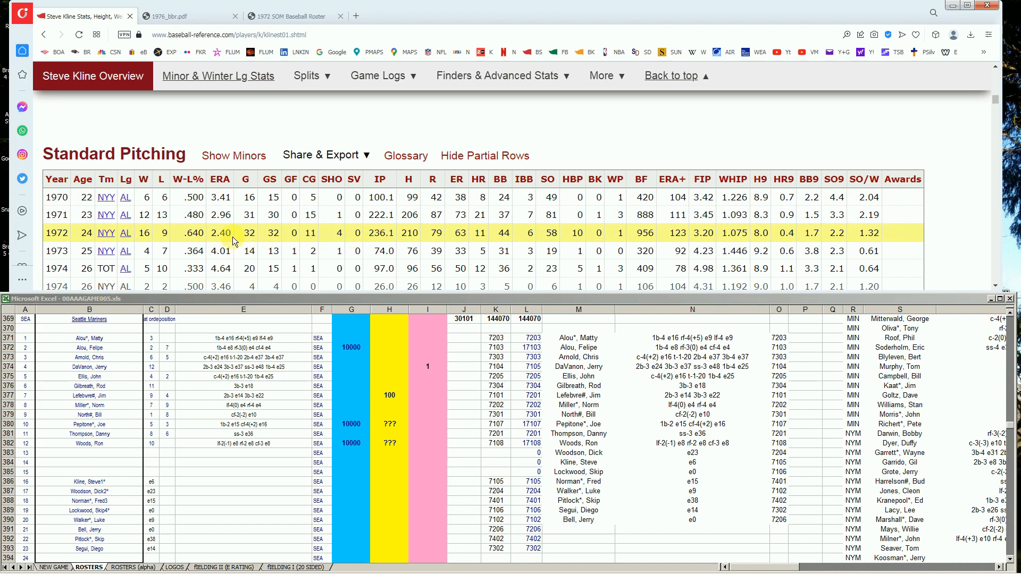
pyautogui.moveTo(226, 232)
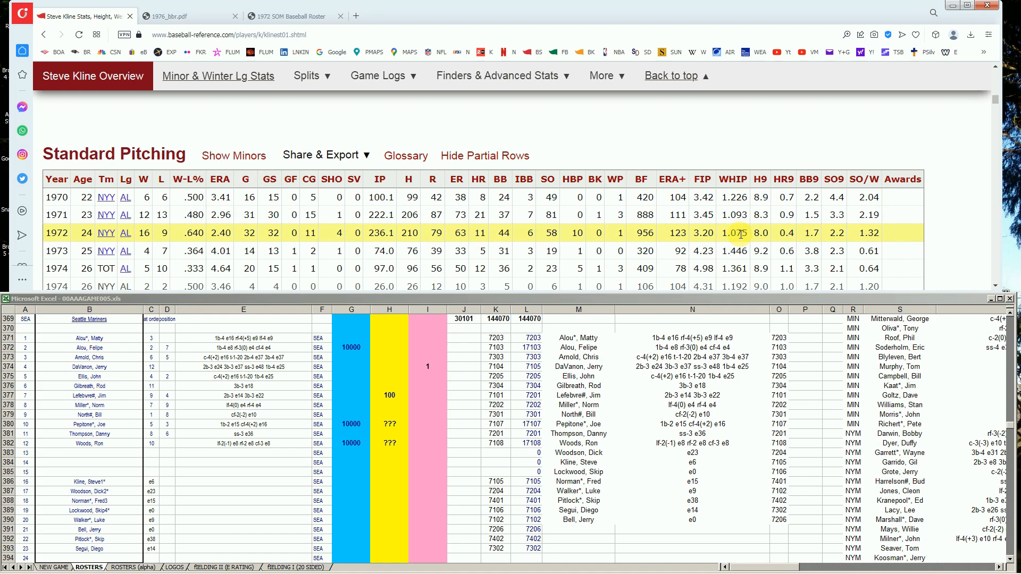
pyautogui.click(339, 484)
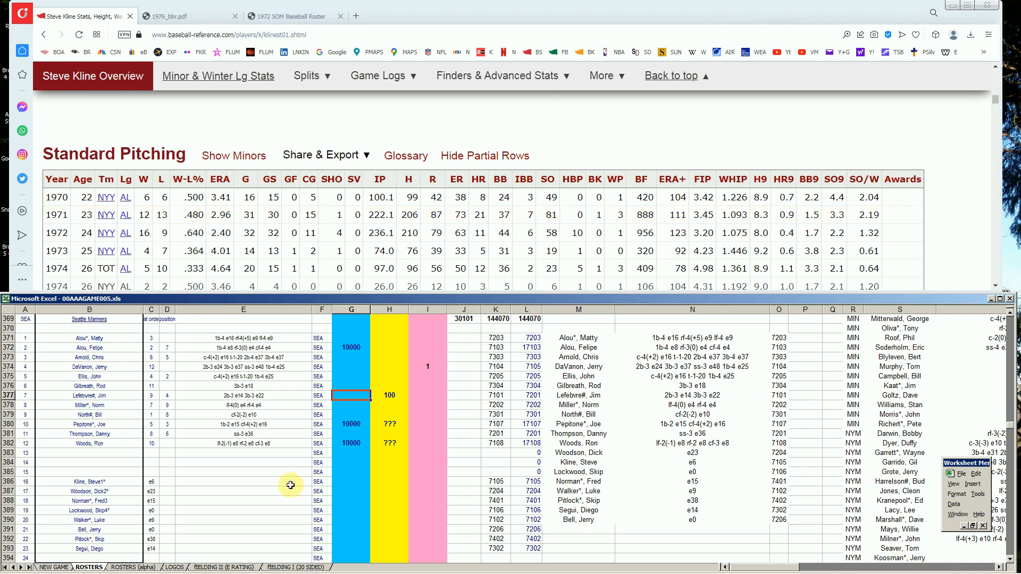
pyautogui.click(343, 482)
pyautogui.write('10000')
pyautogui.press('Return')
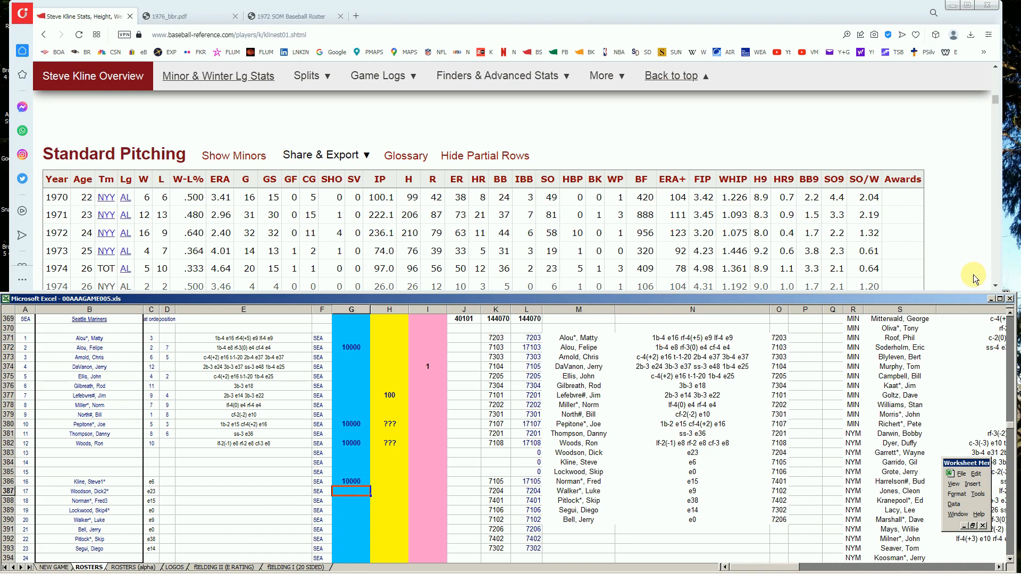
# Search Baseball Reference for "skip lock", open Skip Lockwood's player page and bring up his Standard Pitching table.
pyautogui.moveTo(996, 99); pyautogui.dragTo(991, 68)
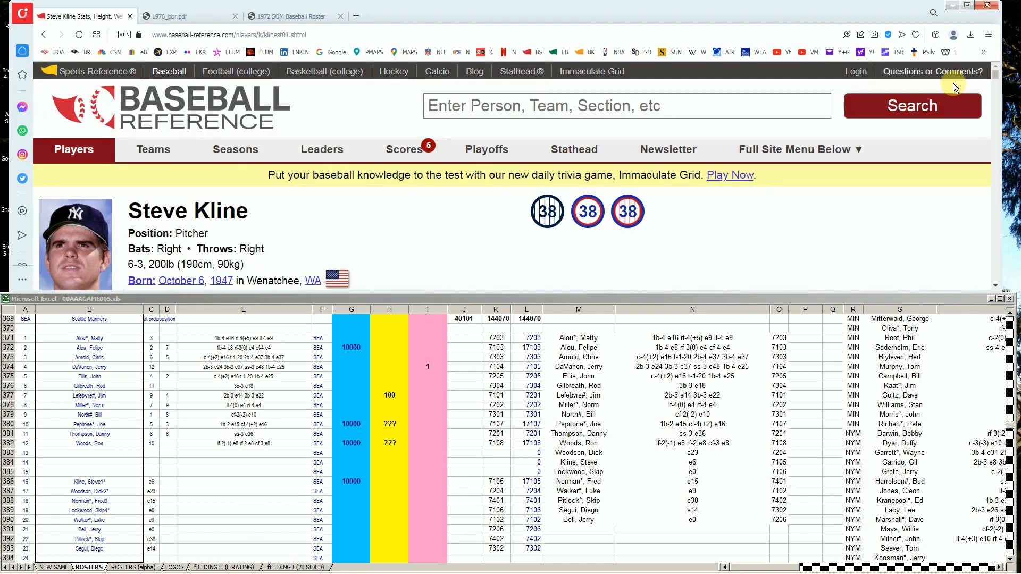
pyautogui.click(754, 99)
pyautogui.write('skip')
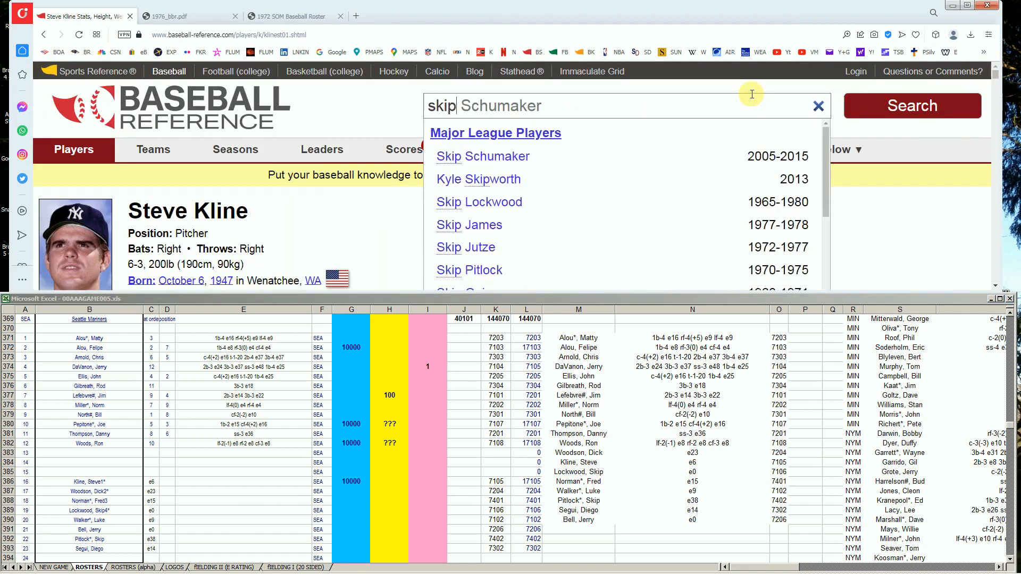
pyautogui.write(' lock')
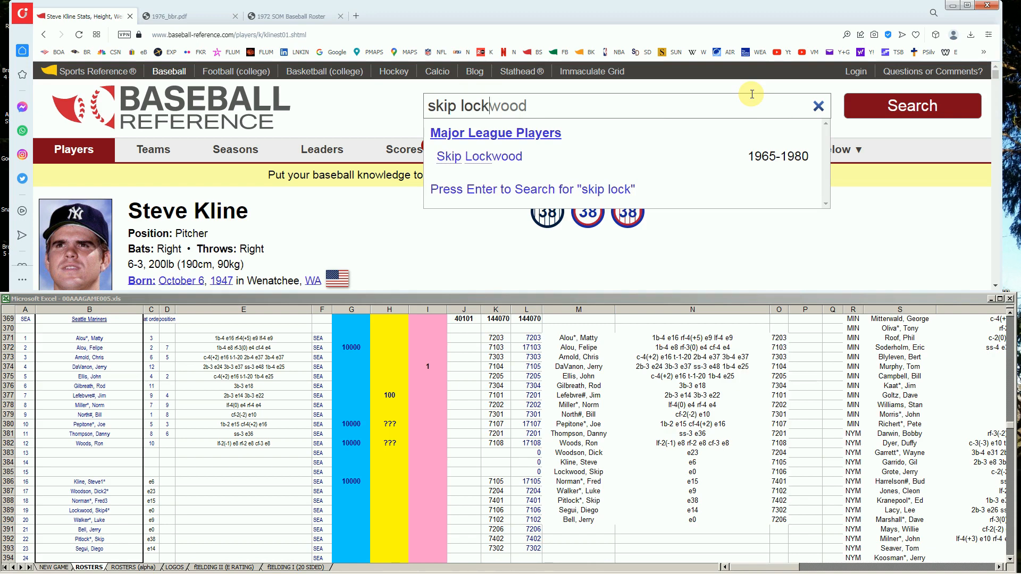
pyautogui.click(505, 158)
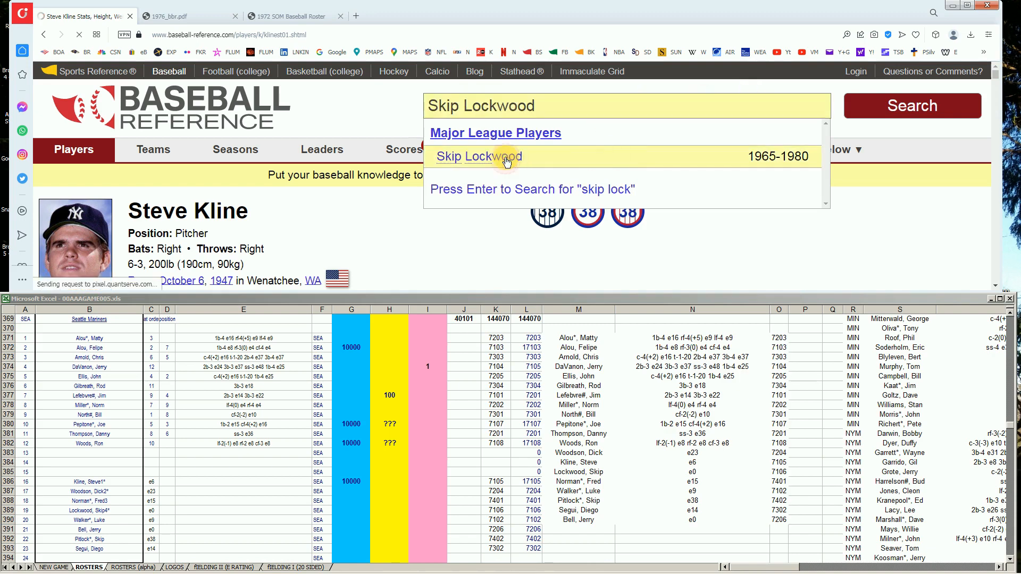
pyautogui.scroll(-3, 585, 223)
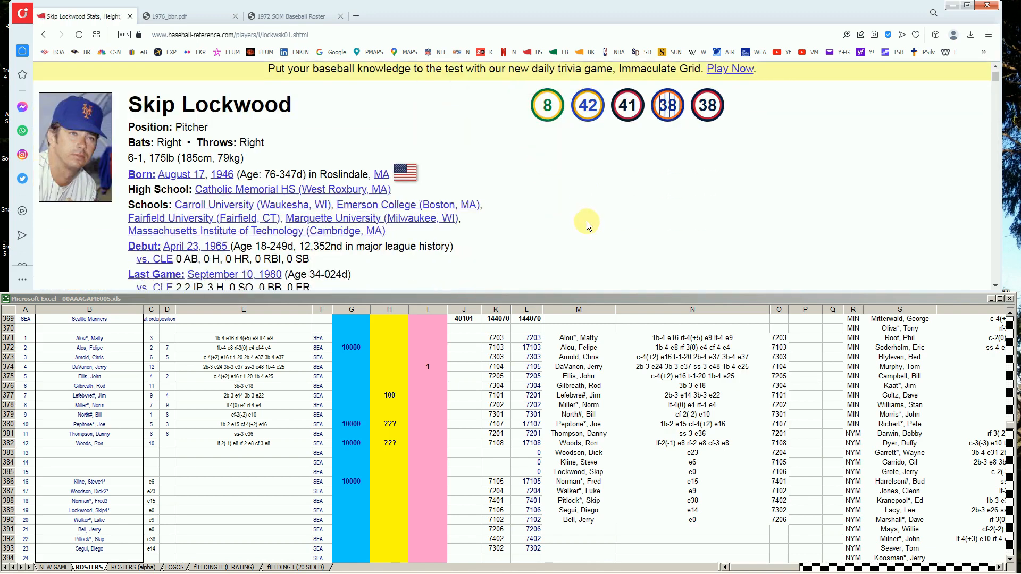
pyautogui.scroll(-10, 607, 230)
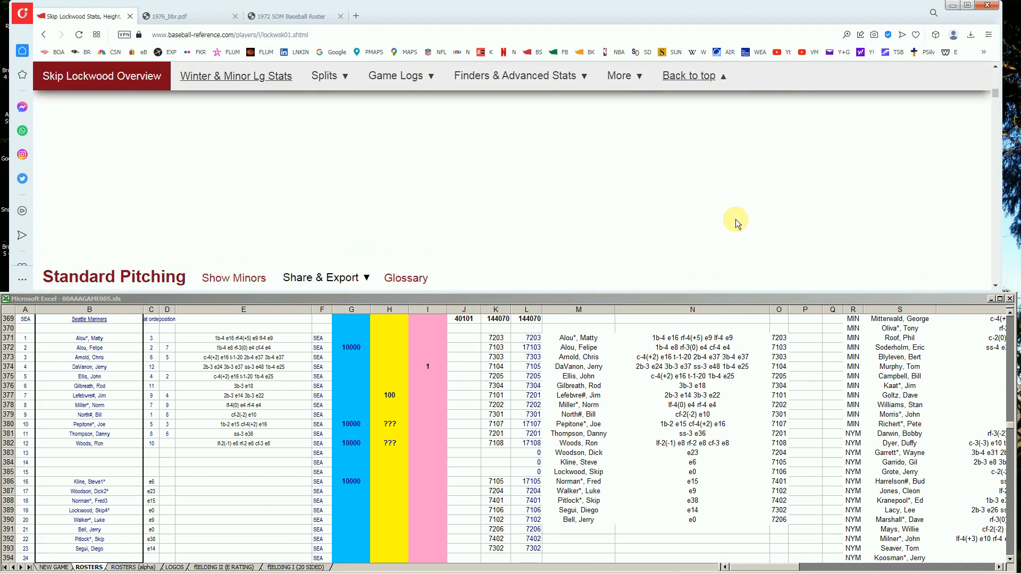
pyautogui.scroll(-2, 736, 219)
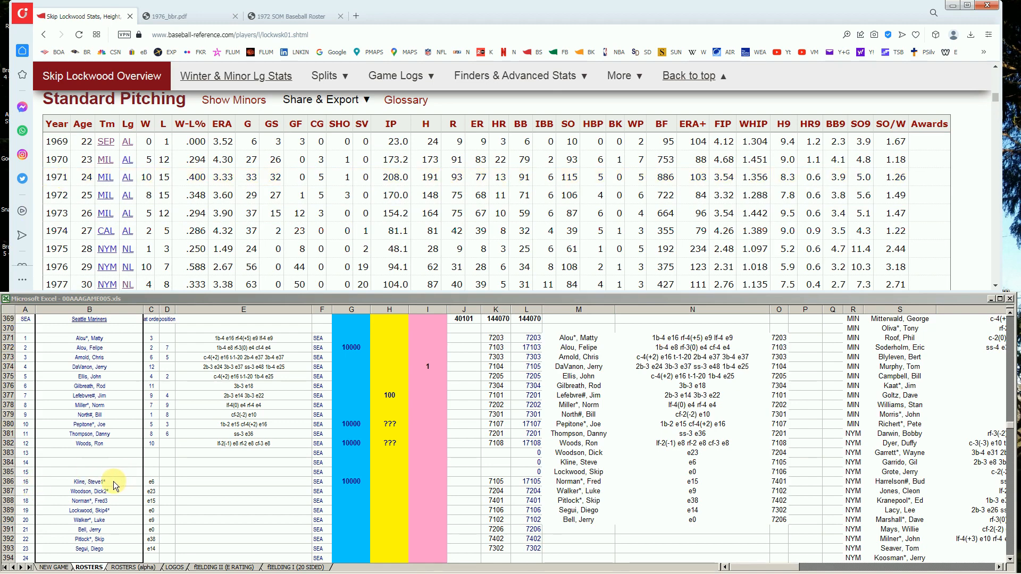
# Look over the pitchers' rows in Excel and enter 10000 in the blue column, cell G389, on Skip Lockwood's row.
pyautogui.click(112, 508)
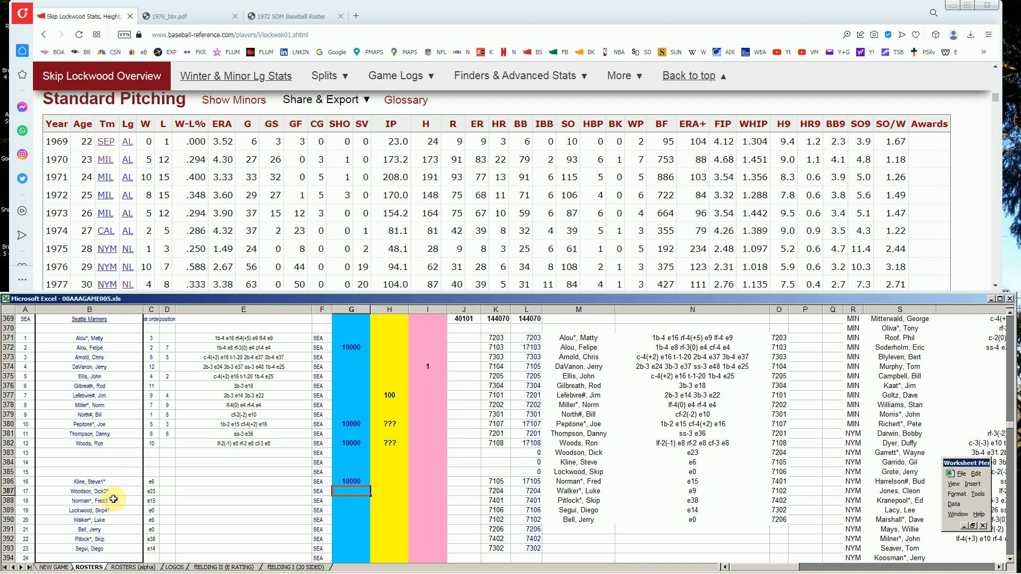
pyautogui.click(120, 485)
pyautogui.click(118, 490)
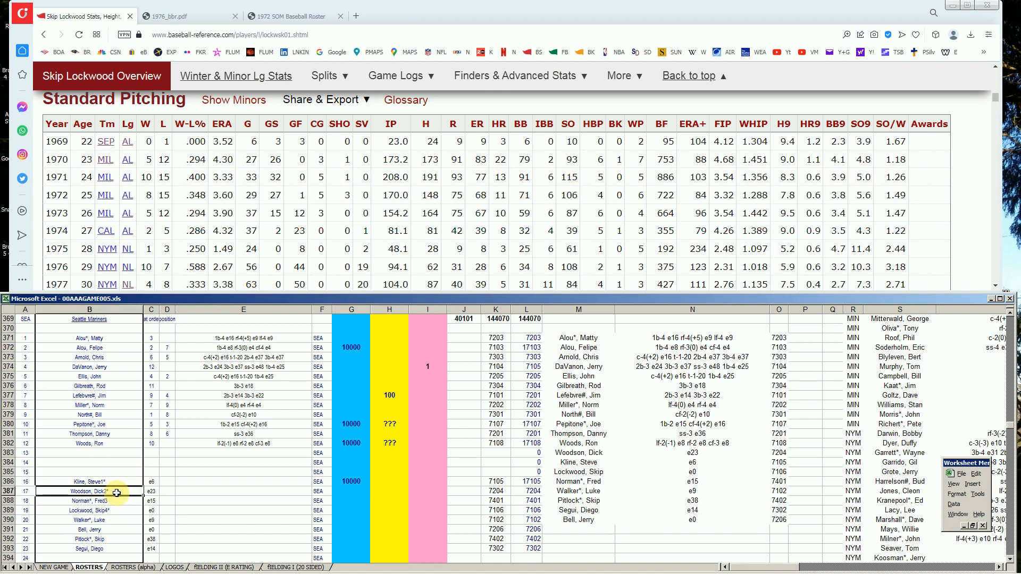
pyautogui.click(109, 510)
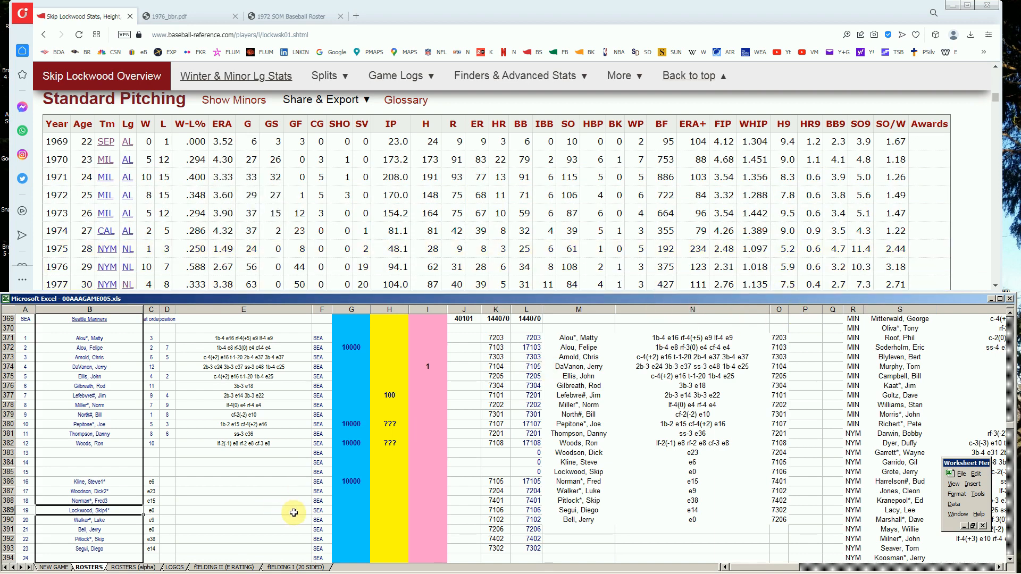
pyautogui.click(349, 510)
pyautogui.write('10000')
pyautogui.press('Return')
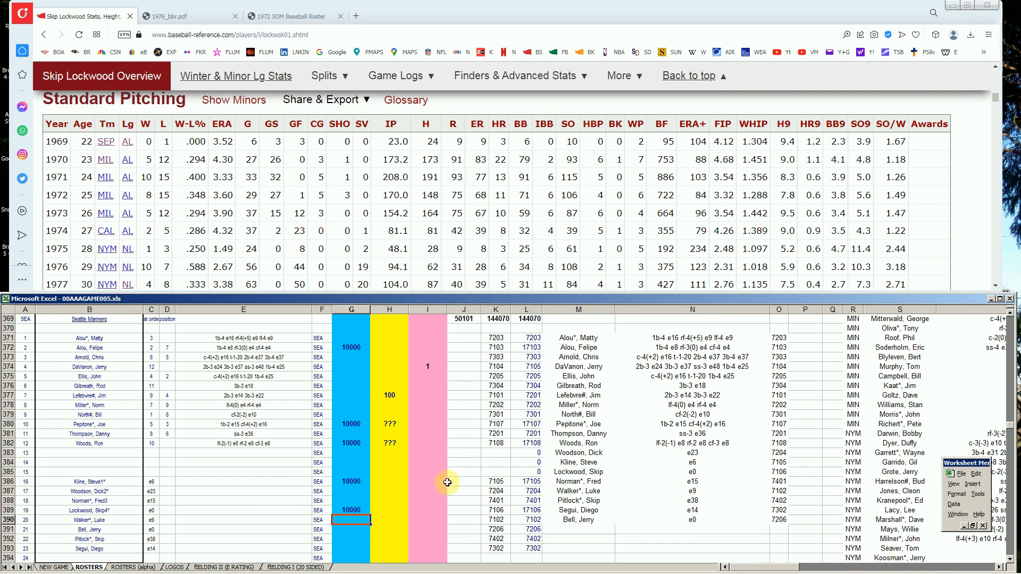
pyautogui.click(342, 482)
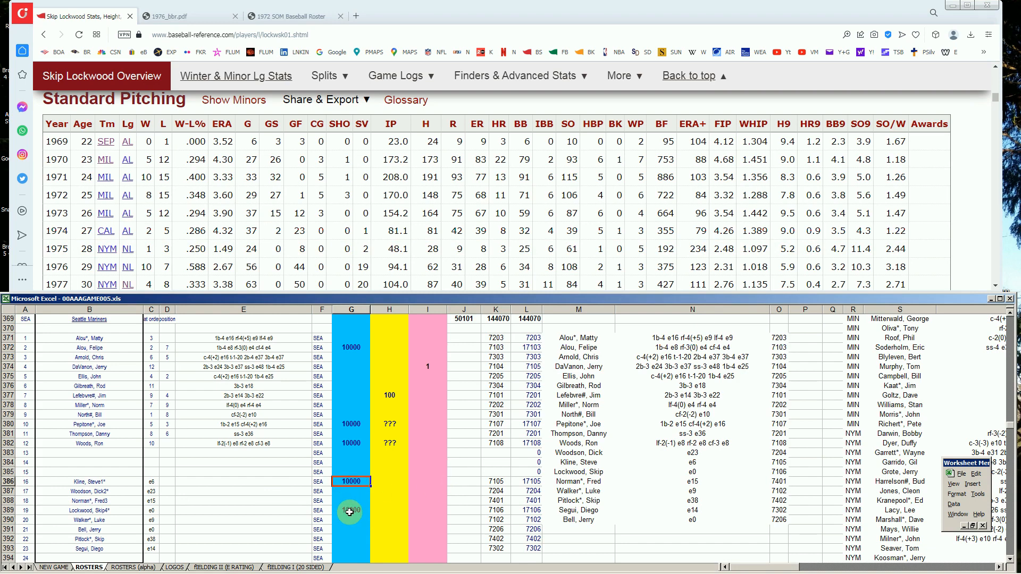
pyautogui.click(349, 511)
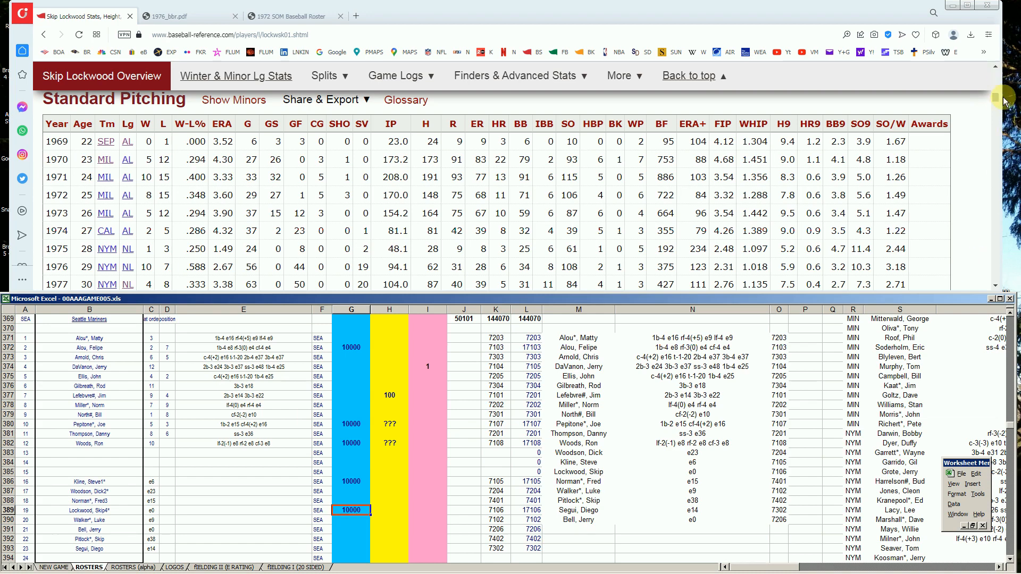
# Search Baseball Reference for "luke walker" and open the page of the Luke Walker who played 1965-1974.
pyautogui.moveTo(996, 99); pyautogui.dragTo(1002, 73)
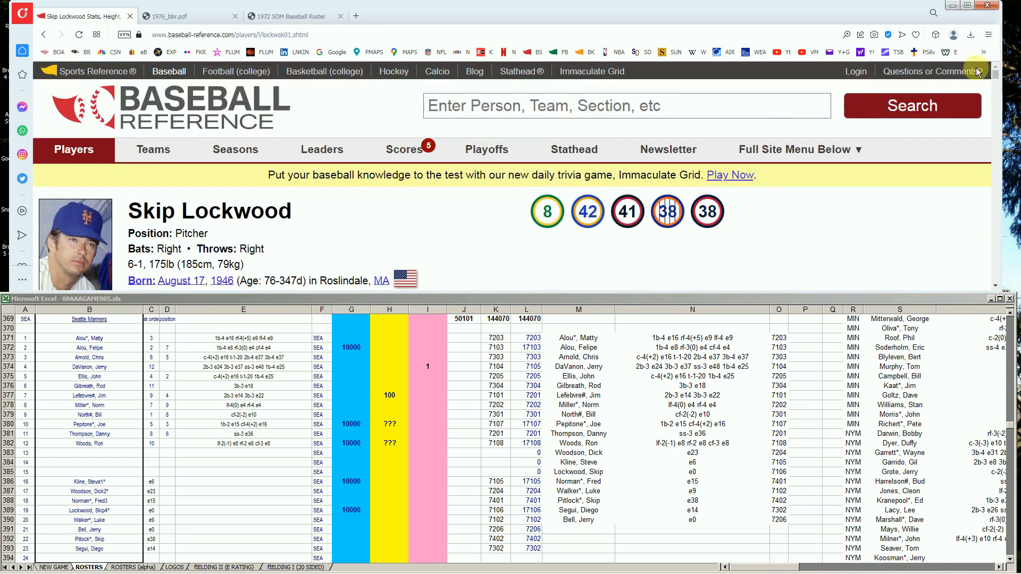
pyautogui.click(779, 105)
pyautogui.write('luke ')
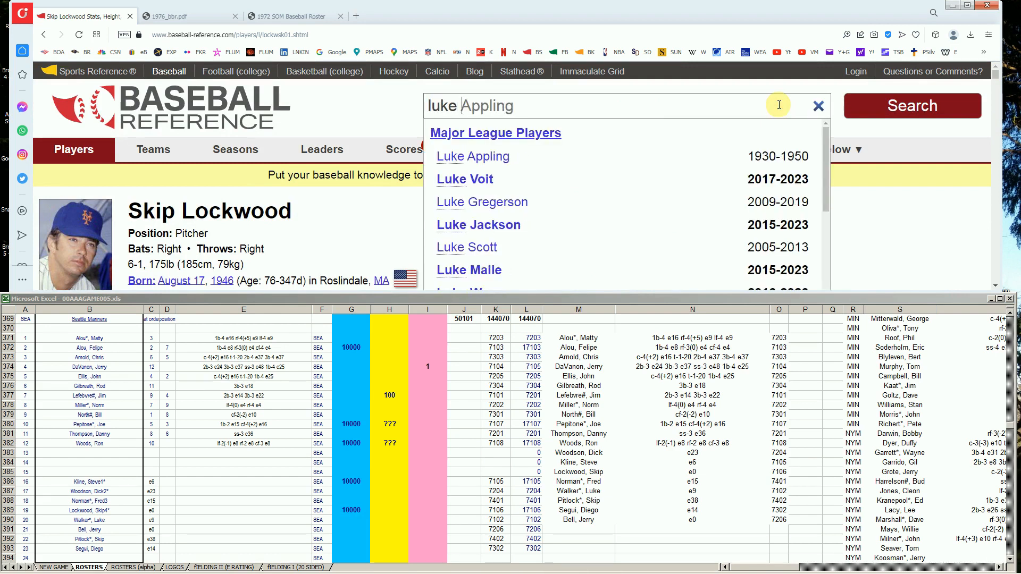
pyautogui.write('walker')
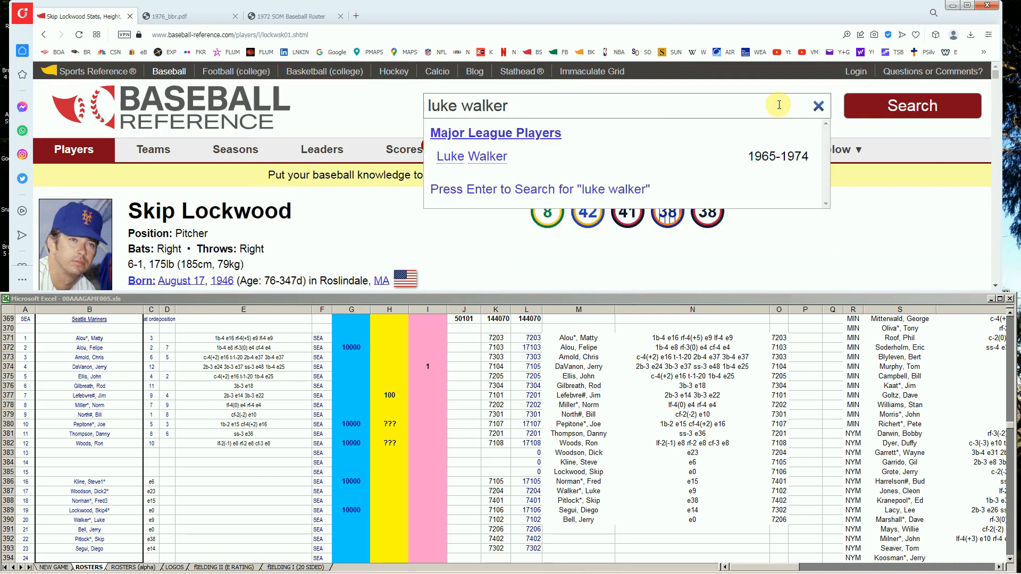
pyautogui.click(472, 156)
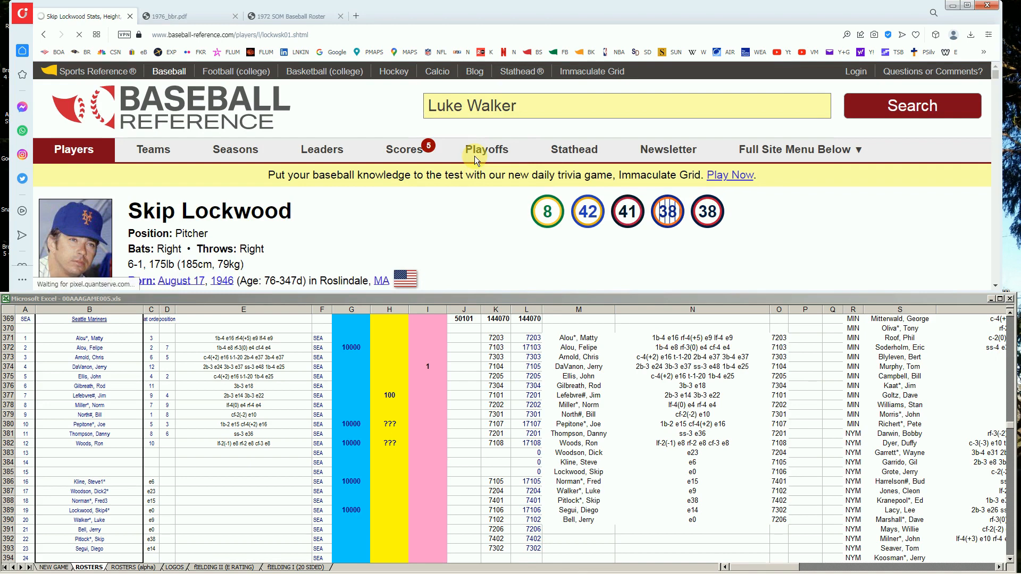
# Find Luke Walker's season-by-season pitching statistics and examine his 1972 Pittsburgh line, including the ERA.
pyautogui.scroll(-5, 623, 209)
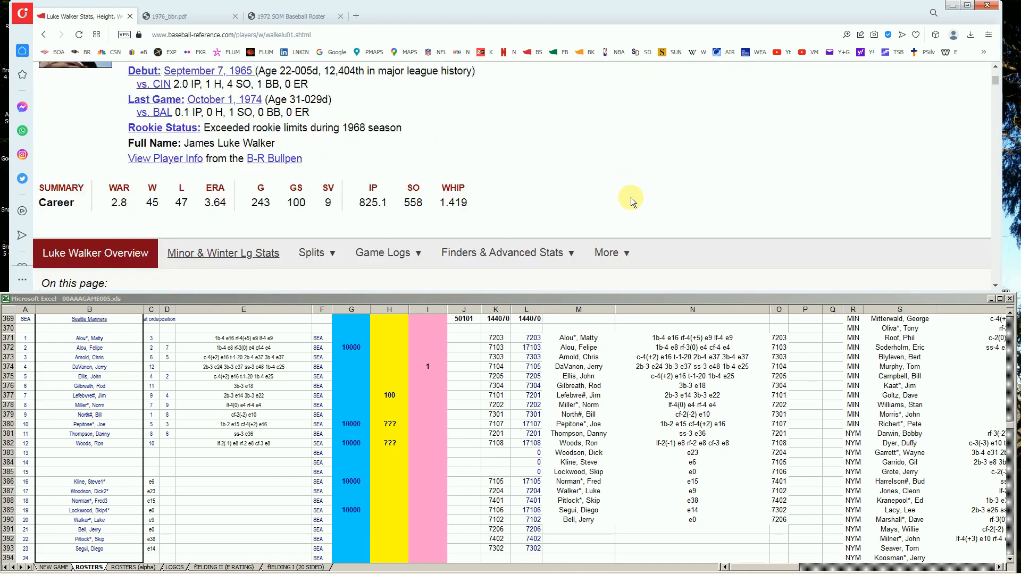
pyautogui.scroll(-5, 630, 196)
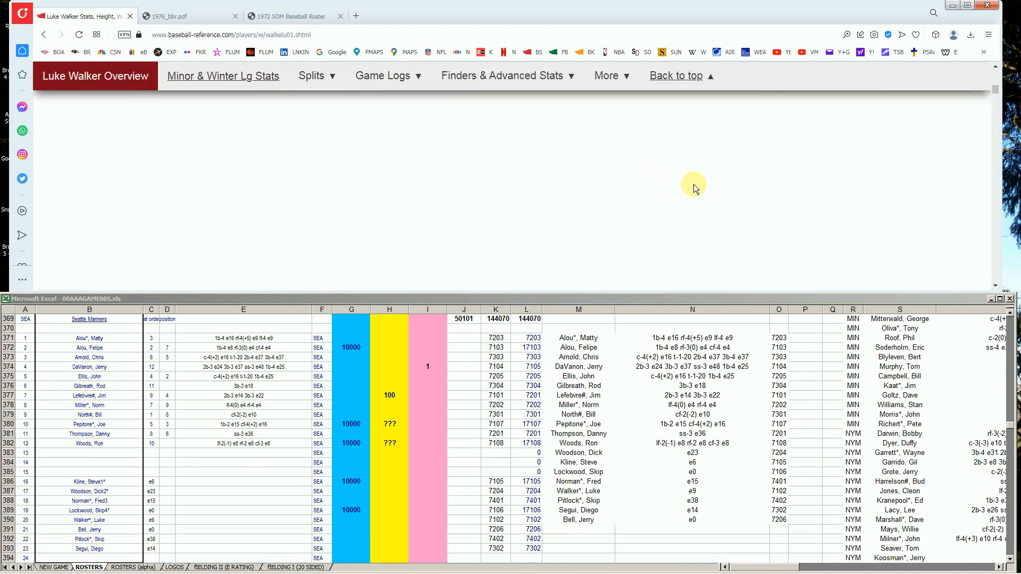
pyautogui.moveTo(996, 95); pyautogui.dragTo(995, 130)
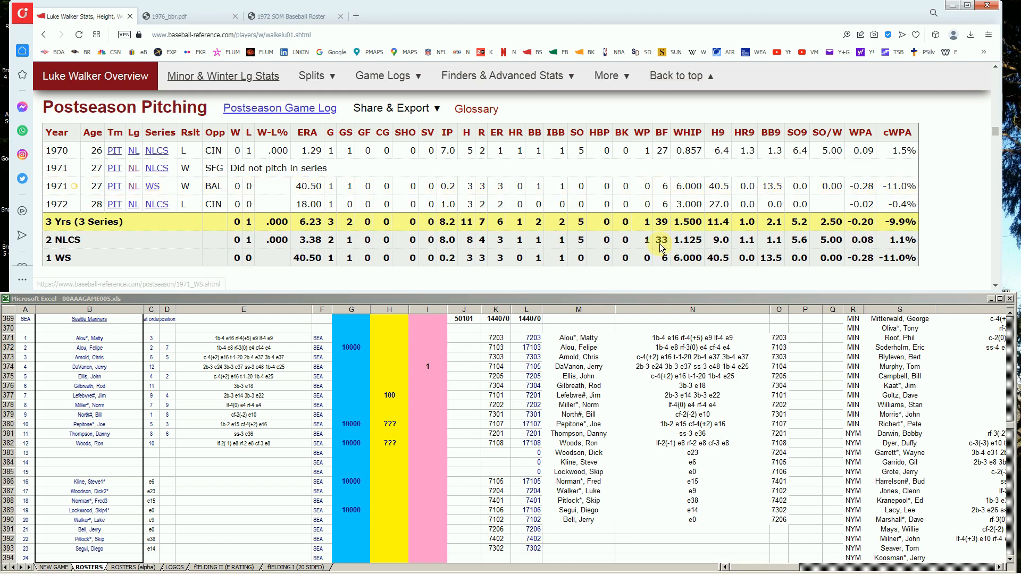
pyautogui.moveTo(997, 132); pyautogui.dragTo(997, 105)
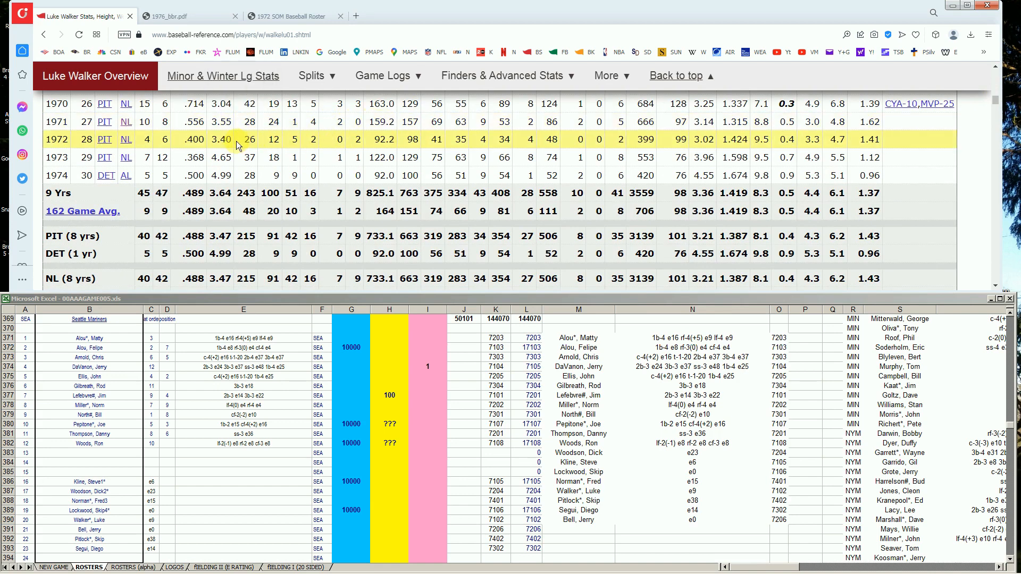
pyautogui.moveTo(228, 142)
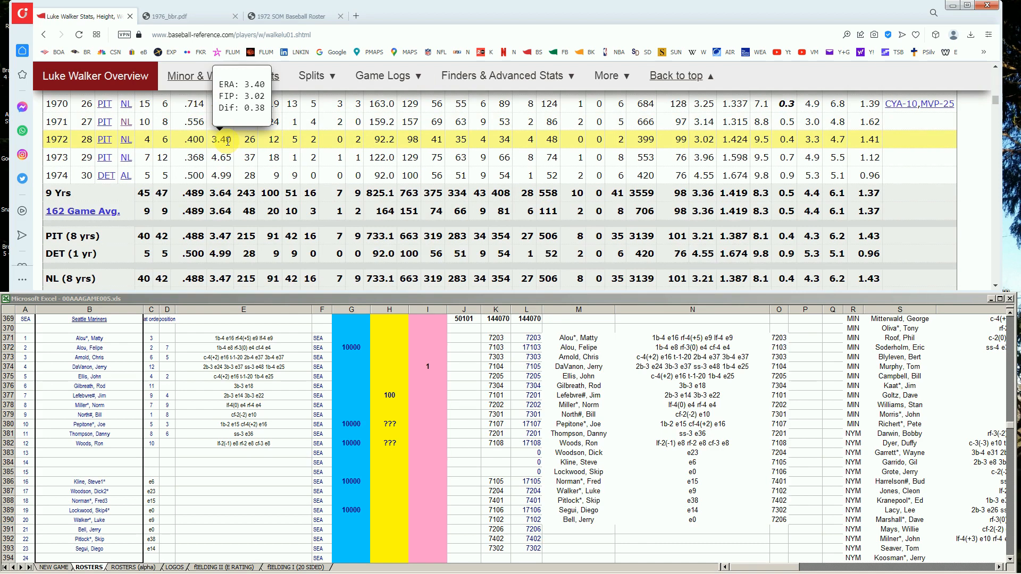
# Check the Pittsburgh lists in the 1972 SOM Baseball Roster PDF for Walker and re-examine his 1972 season on Baseball Reference.
pyautogui.click(306, 19)
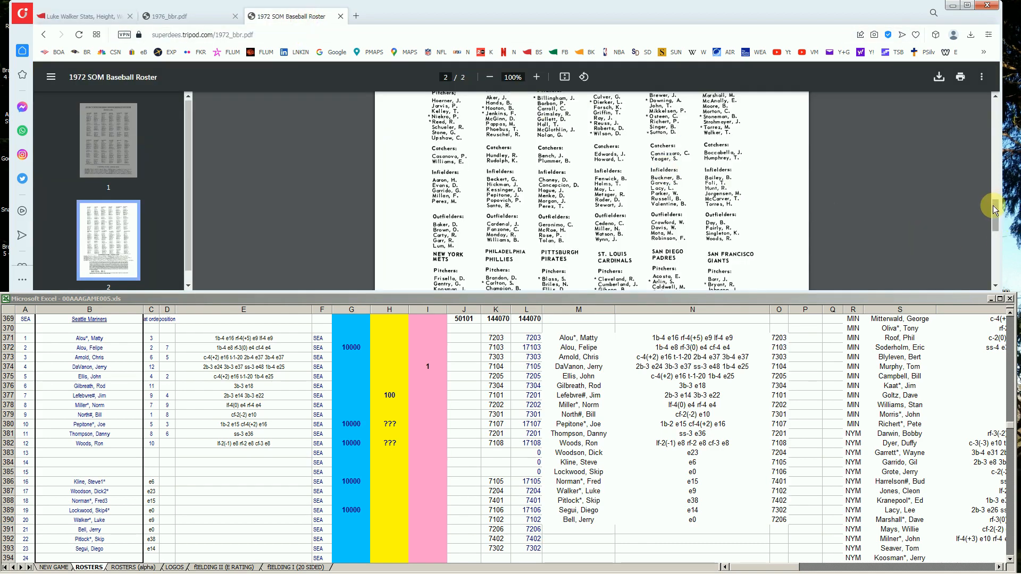
pyautogui.scroll(-2, 996, 211)
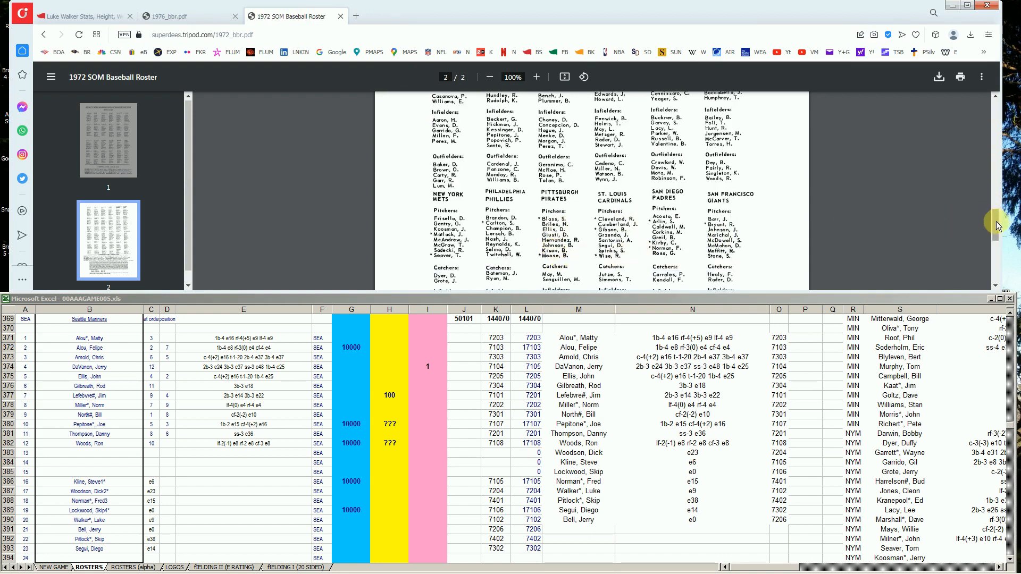
pyautogui.scroll(-5, 996, 230)
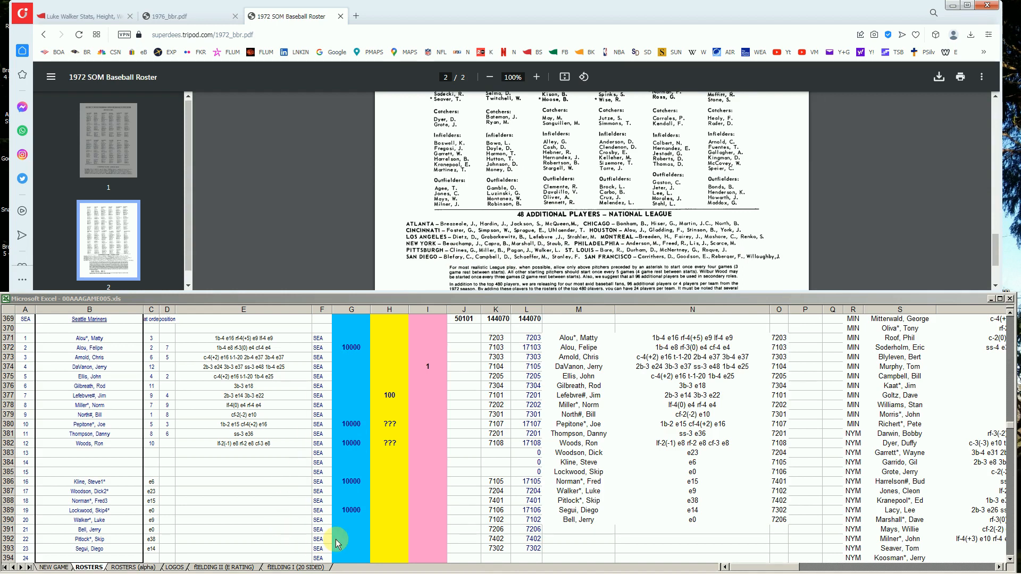
pyautogui.click(352, 523)
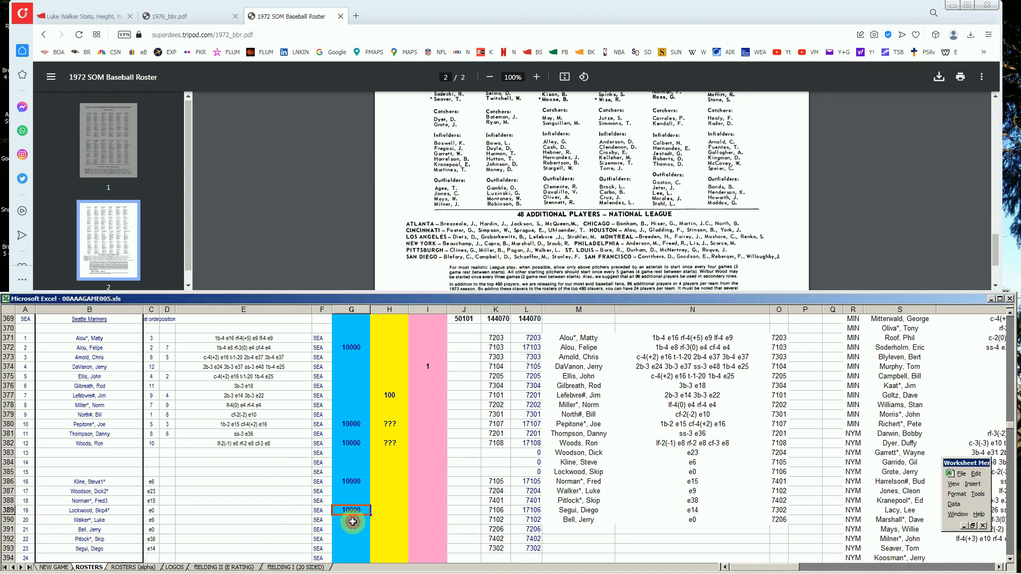
pyautogui.click(108, 20)
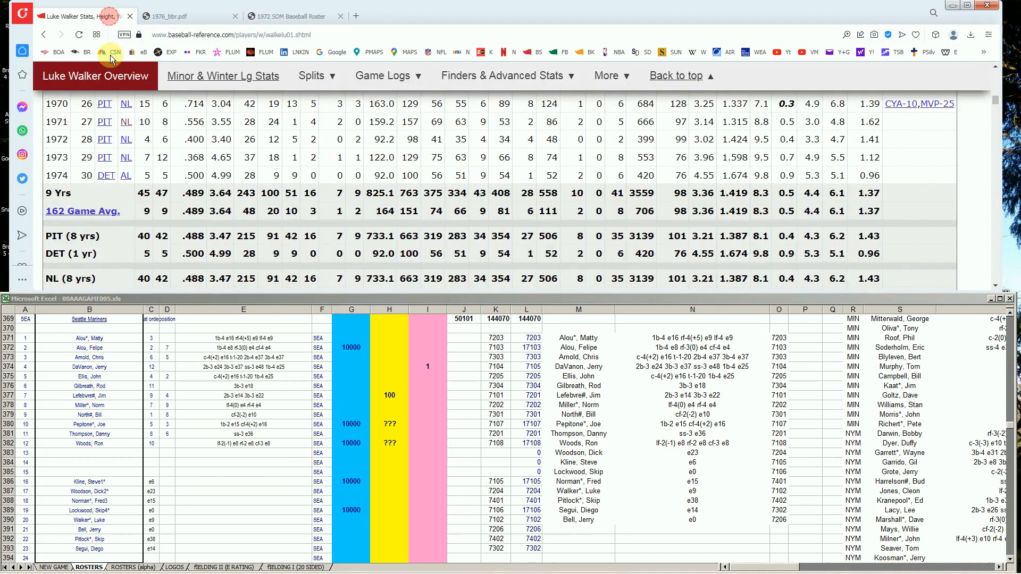
pyautogui.moveTo(233, 143)
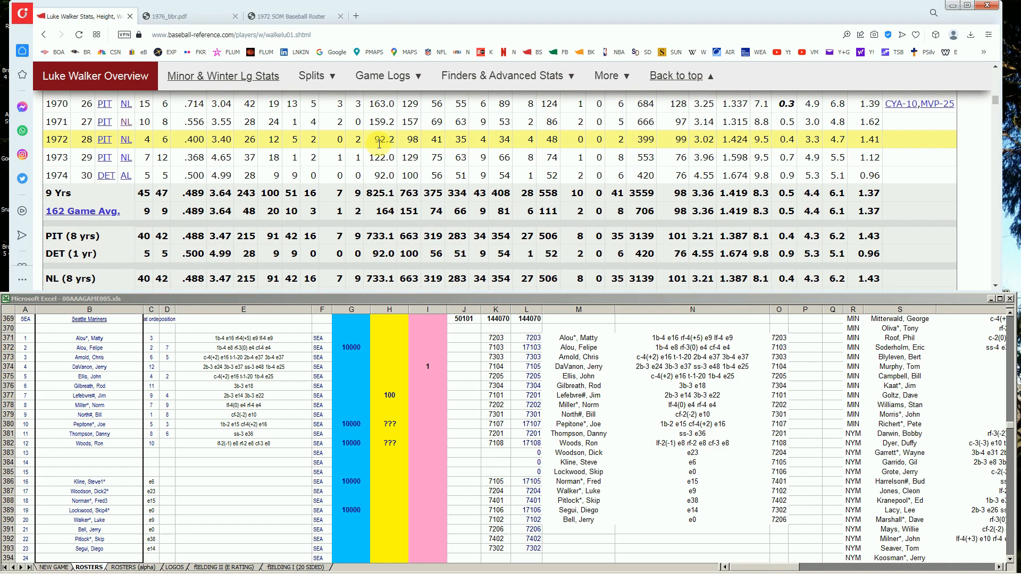
pyautogui.click(349, 525)
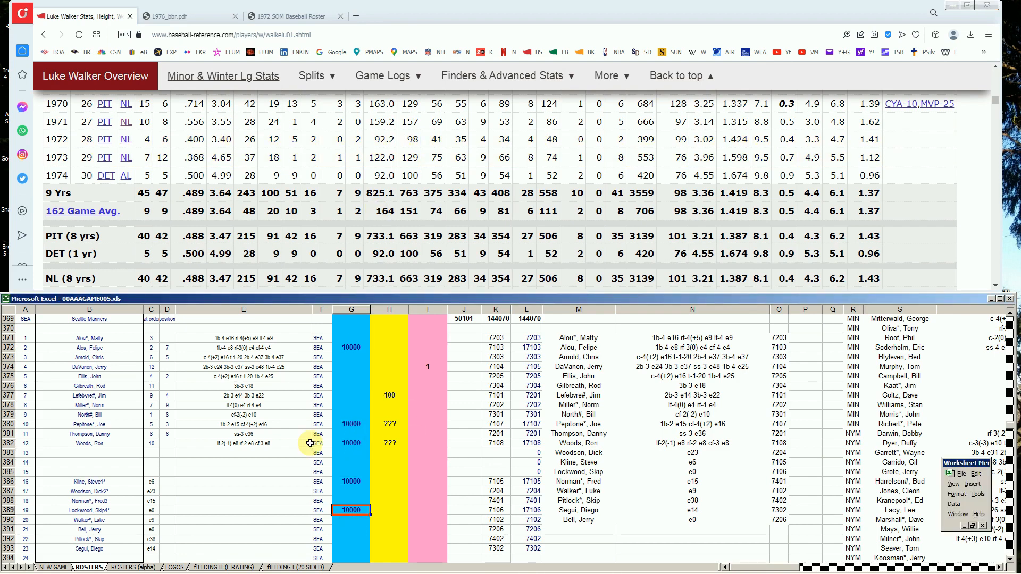
pyautogui.click(348, 531)
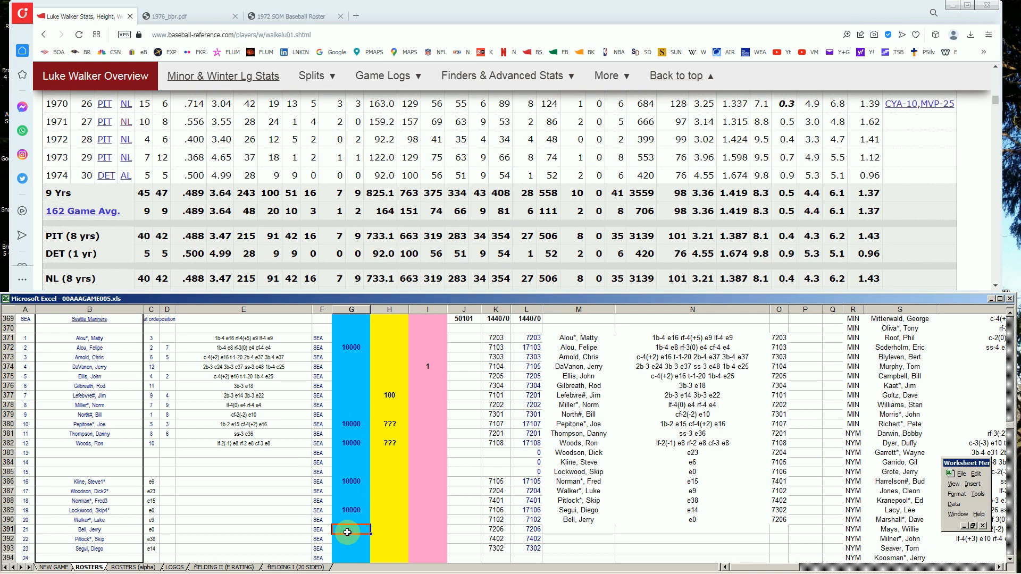
pyautogui.press('Up')
pyautogui.write('10000')
pyautogui.press('Tab')
pyautogui.write('???')
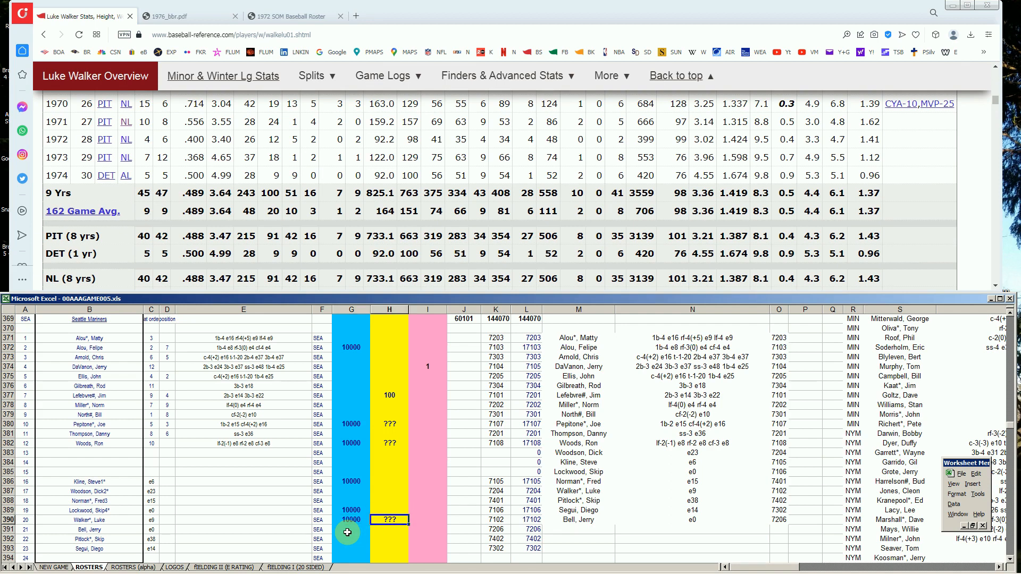
# Flag the rows of Steve Kline and Skip Lockwood with !!! in cells J386 and J389.
pyautogui.click(470, 481)
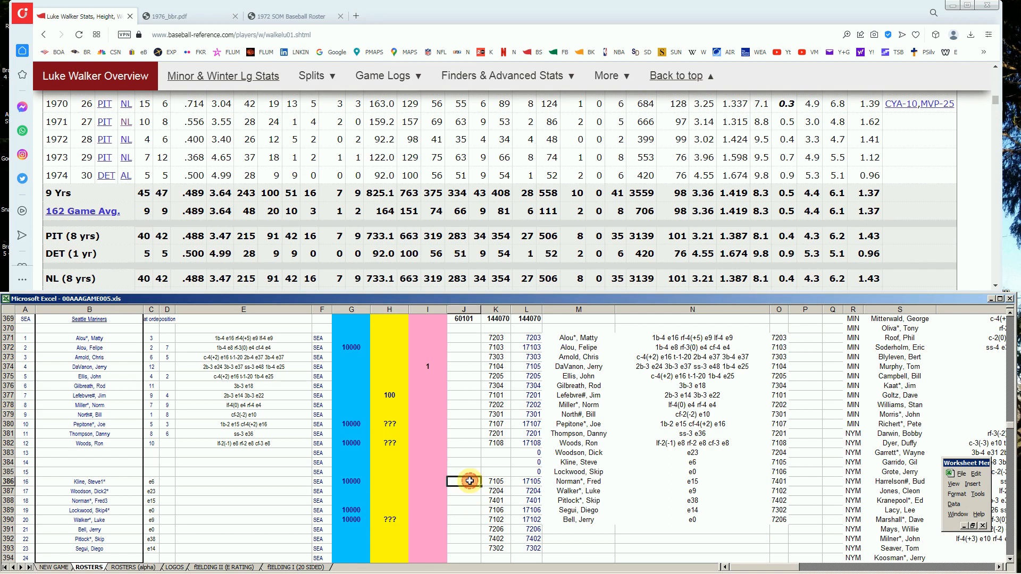
pyautogui.write('!!!')
pyautogui.click(460, 515)
pyautogui.write('!!!')
pyautogui.click(413, 506)
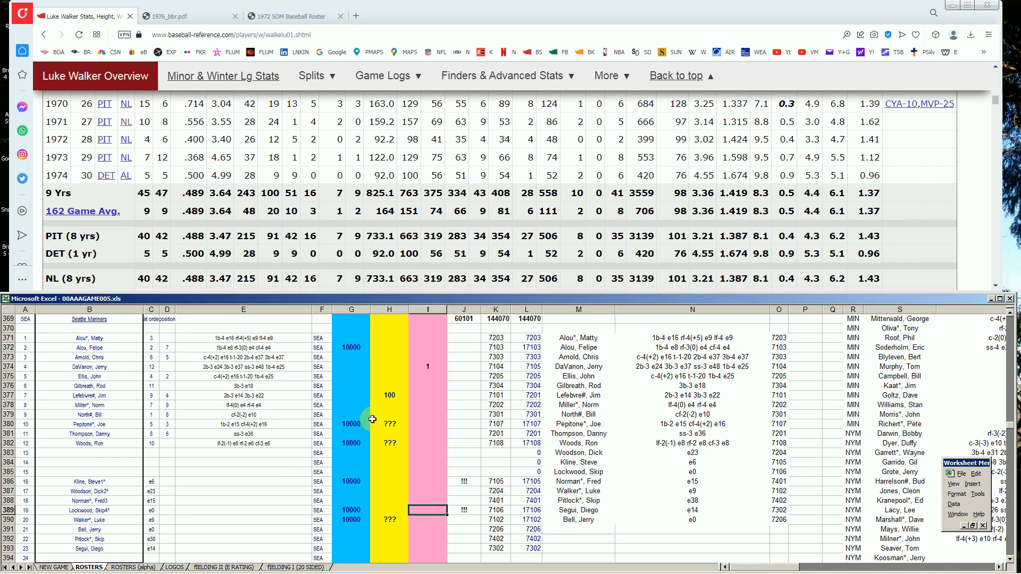
pyautogui.click(354, 424)
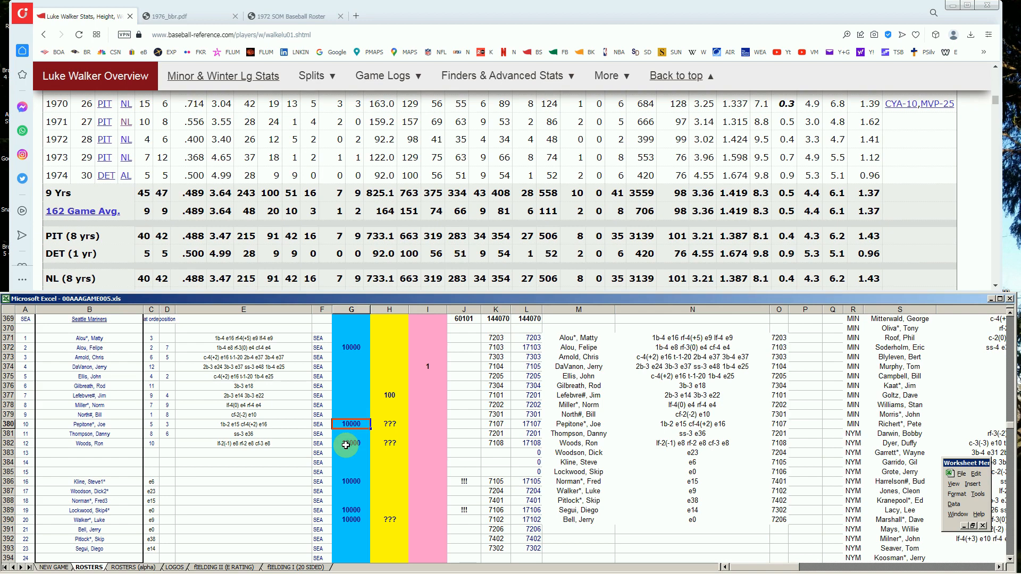
pyautogui.click(234, 424)
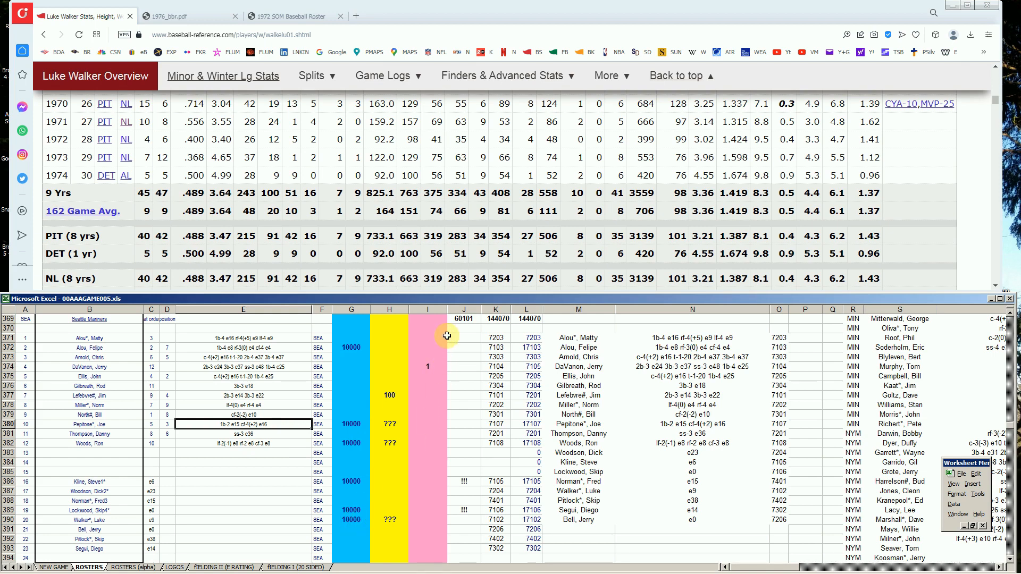
pyautogui.click(392, 366)
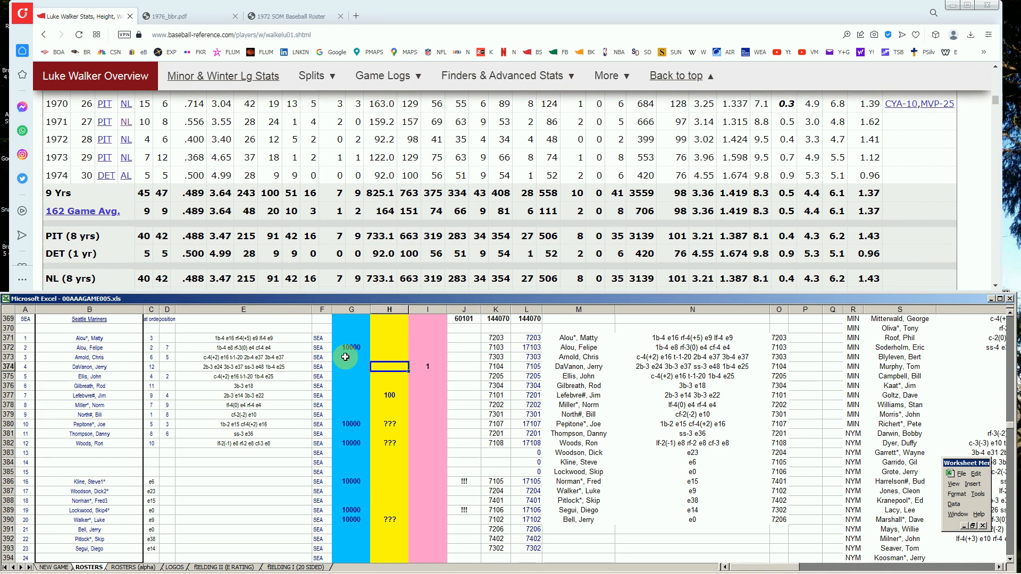
pyautogui.moveTo(348, 340); pyautogui.dragTo(375, 418)
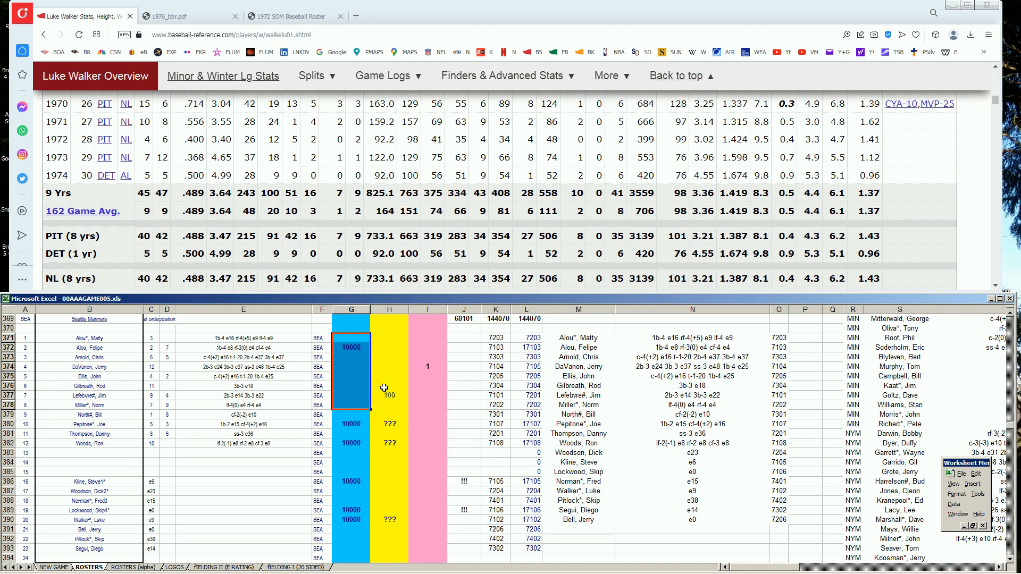
pyautogui.moveTo(377, 368); pyautogui.dragTo(373, 465)
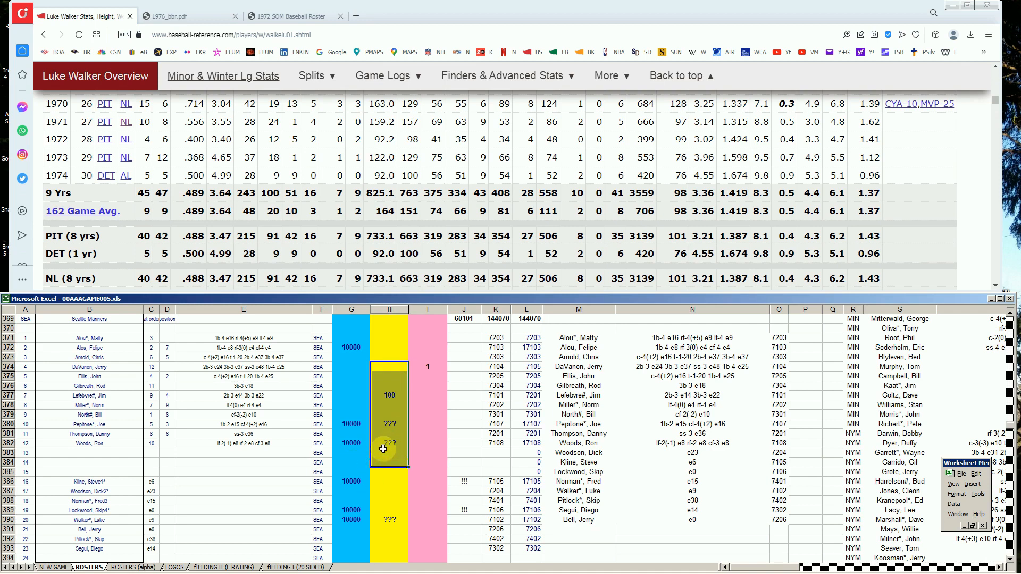
pyautogui.click(422, 413)
# Set the counter in the pink column at the beginning of the ROSTERS sheet, cell I2, to 11.
pyautogui.click(384, 376)
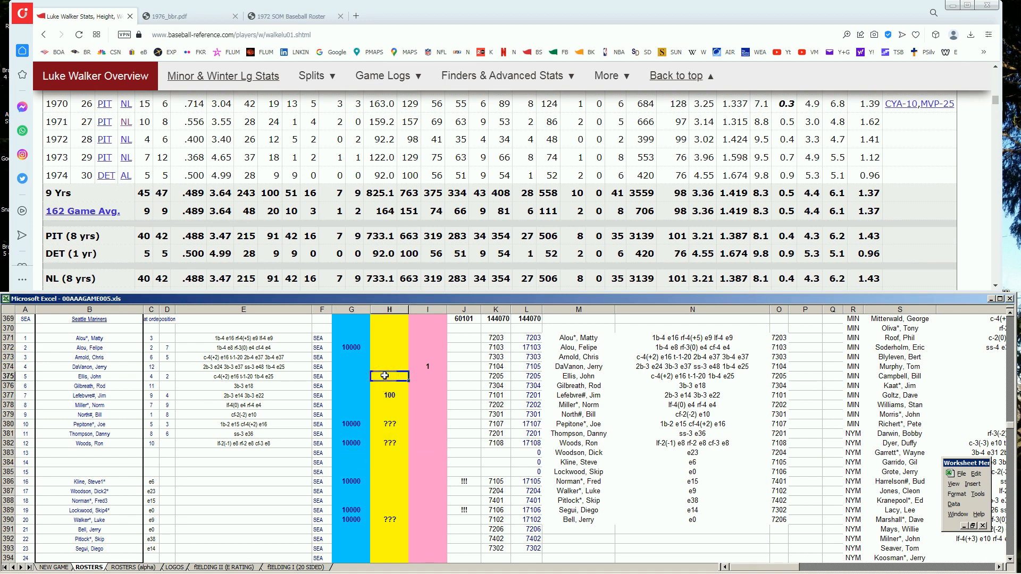
pyautogui.press('pageup')
pyautogui.press('pageup')
pyautogui.press('pageup')
pyautogui.press('pageup')
pyautogui.press('pageup')
pyautogui.press('pageup')
pyautogui.press('pageup')
pyautogui.press('pageup')
pyautogui.press('pageup')
pyautogui.press('pageup')
pyautogui.press('pageup')
pyautogui.press('pageup')
pyautogui.press('pageup')
pyautogui.press('pageup')
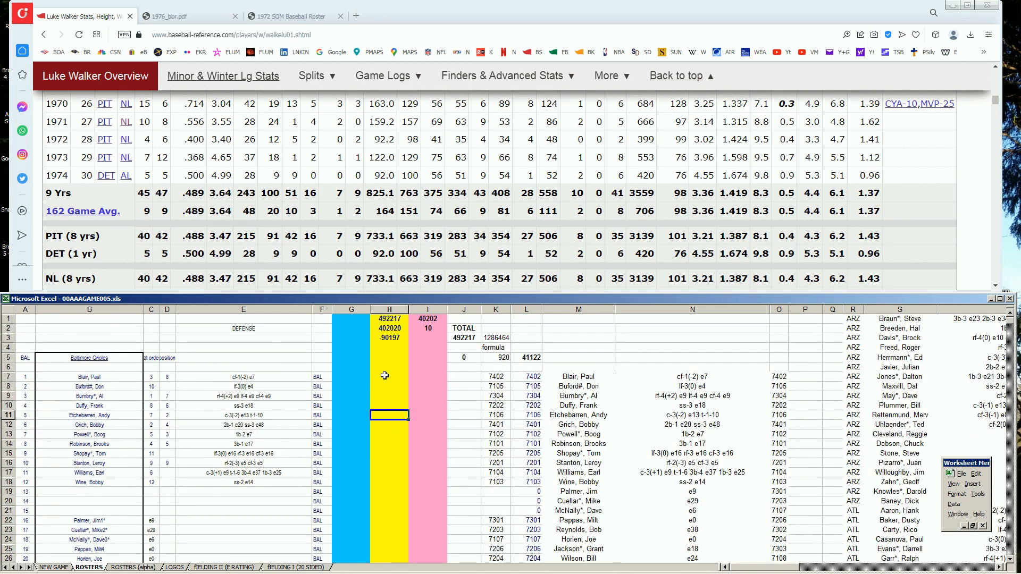
pyautogui.click(428, 328)
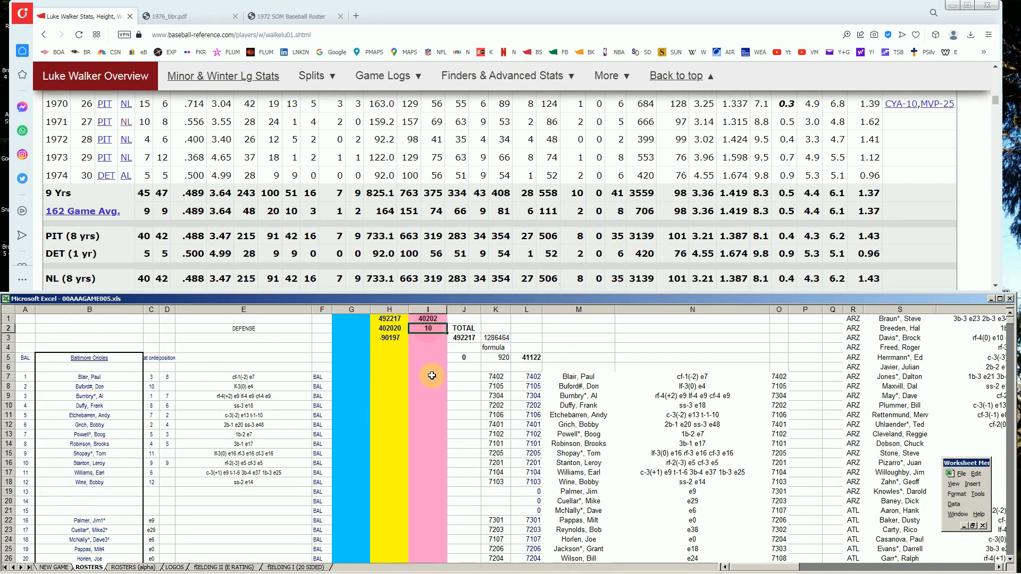
pyautogui.write('11')
pyautogui.press('Return')
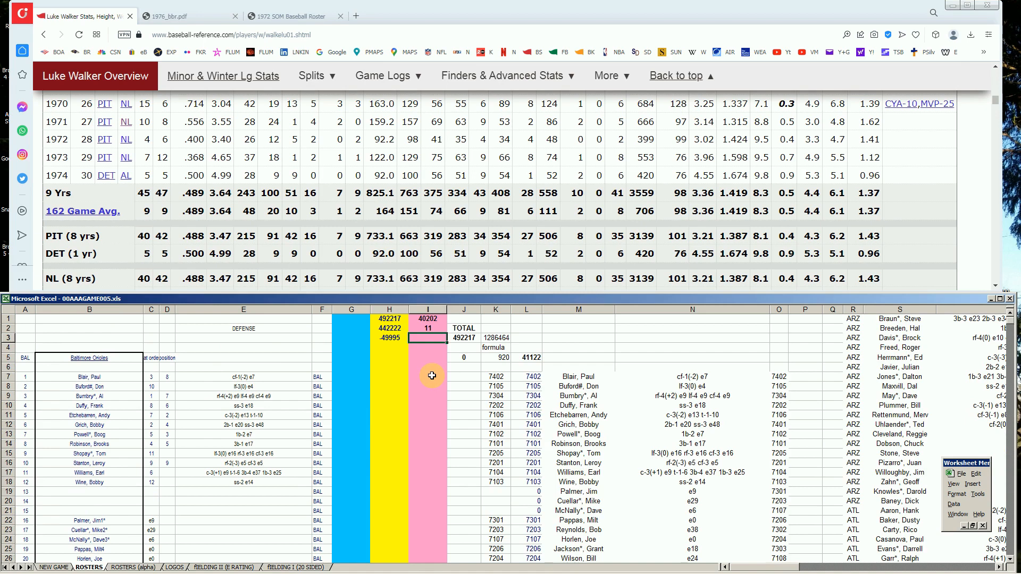
# Look over the summary figures above the coloured columns and the Baltimore Orioles roster rows.
pyautogui.click(388, 329)
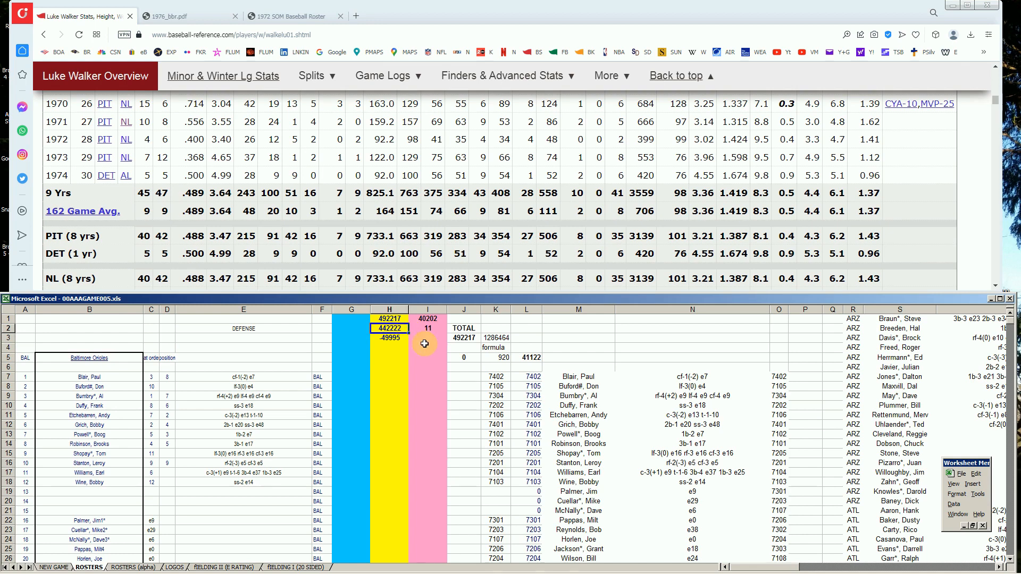
pyautogui.moveTo(338, 366); pyautogui.dragTo(333, 475)
pyautogui.moveTo(432, 350); pyautogui.dragTo(433, 484)
pyautogui.click(433, 485)
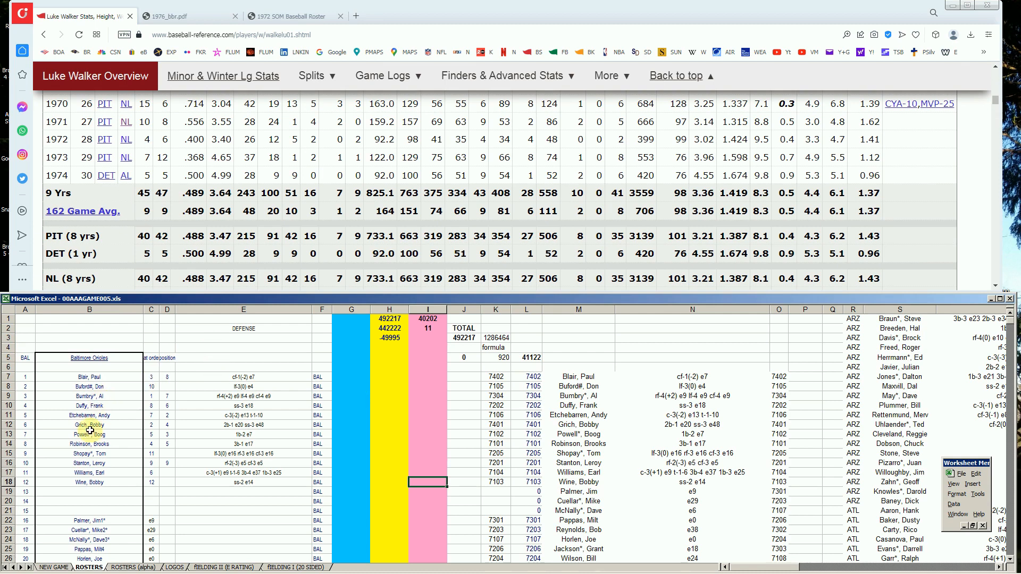
pyautogui.click(180, 494)
pyautogui.scroll(-2, 178, 494)
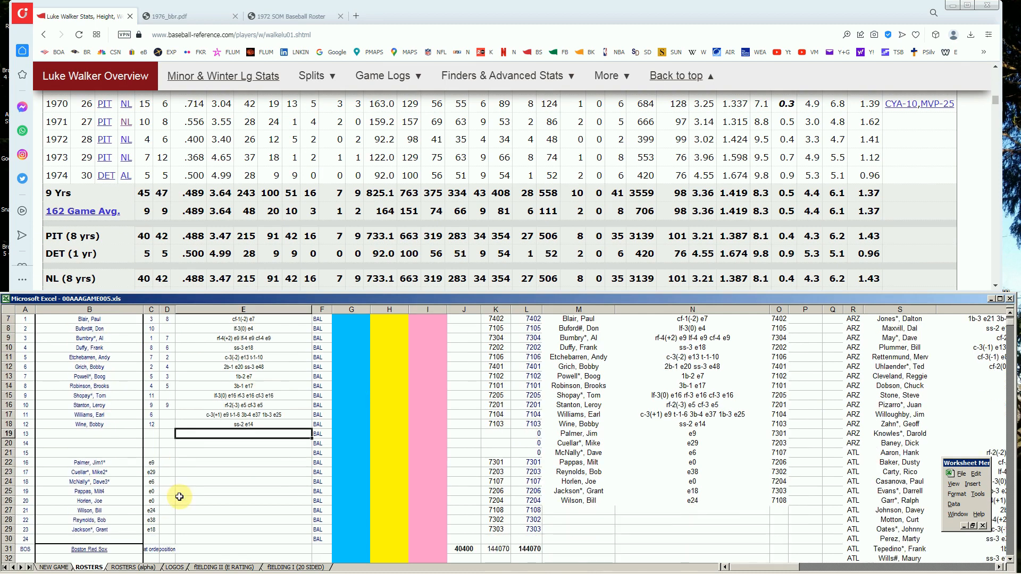
pyautogui.scroll(1, 169, 501)
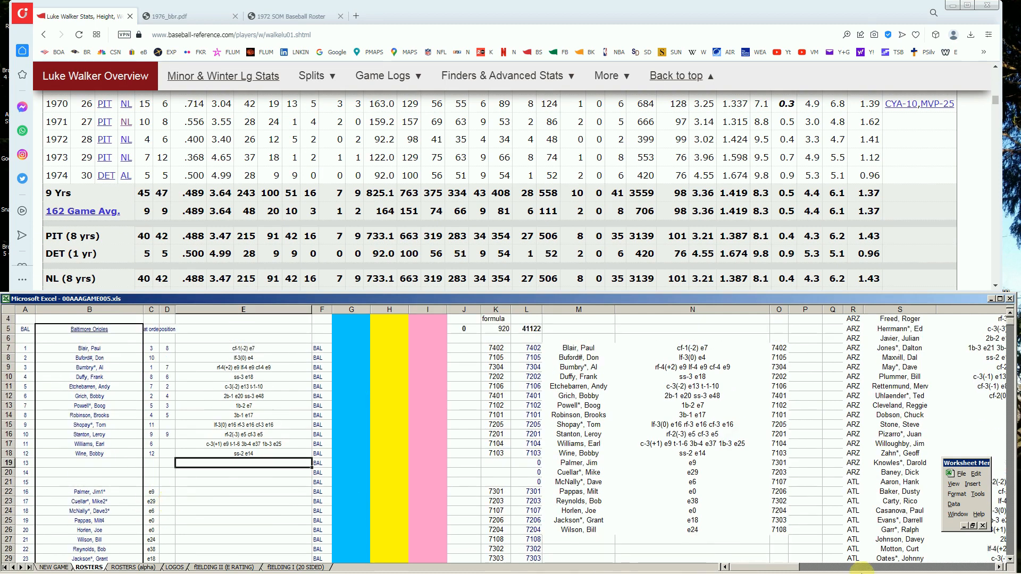
pyautogui.click(1010, 559)
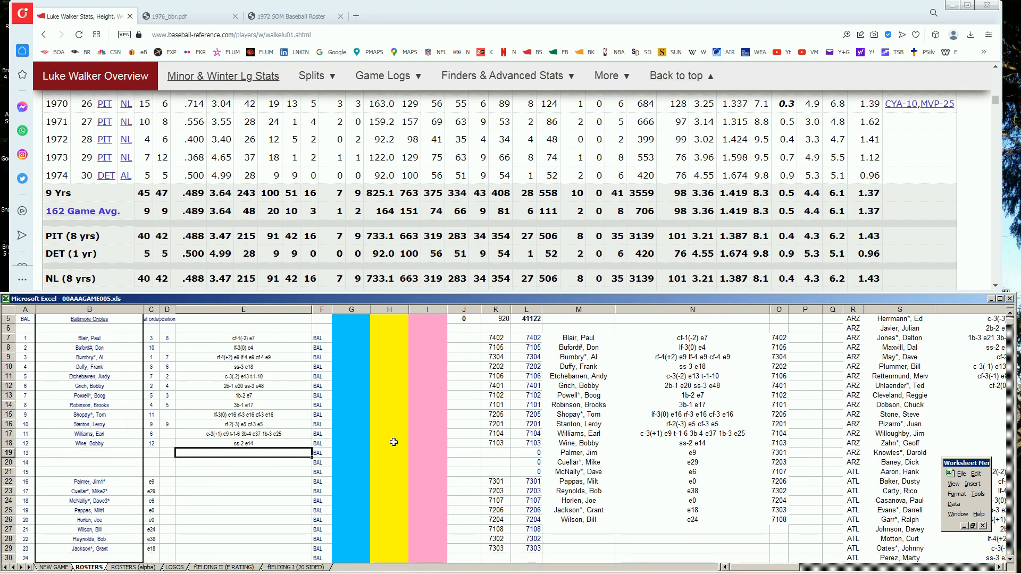
pyautogui.click(276, 416)
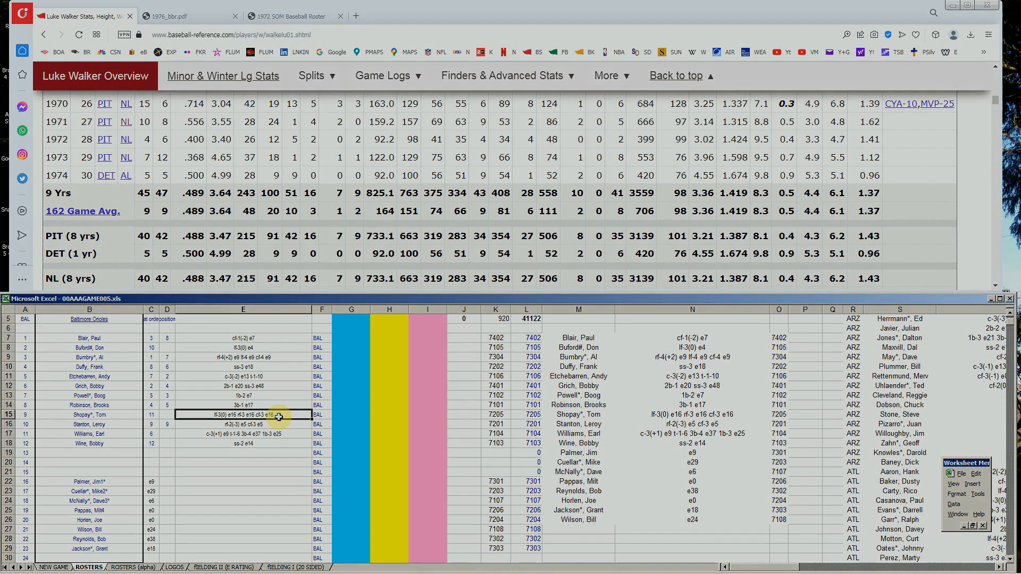